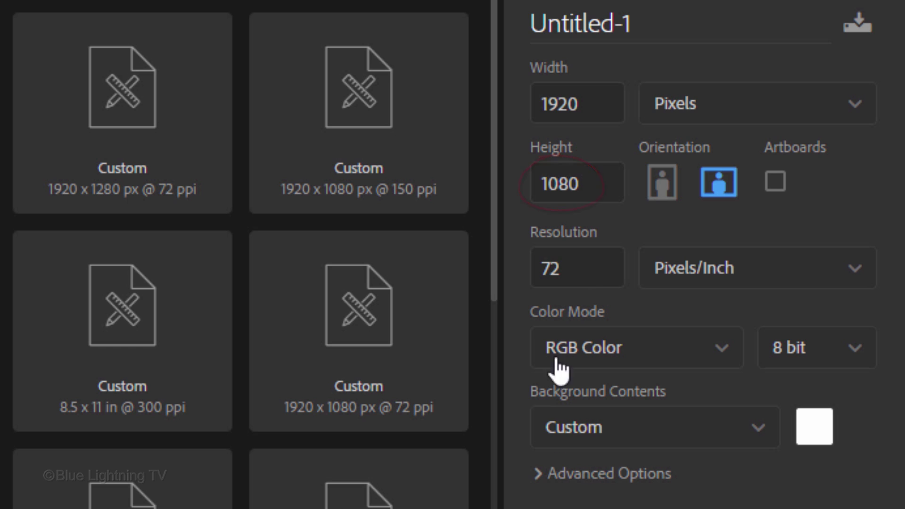
Create the new 1920 × 1080 document at 150 pixels per inch.
left_click(583, 263)
type("150")
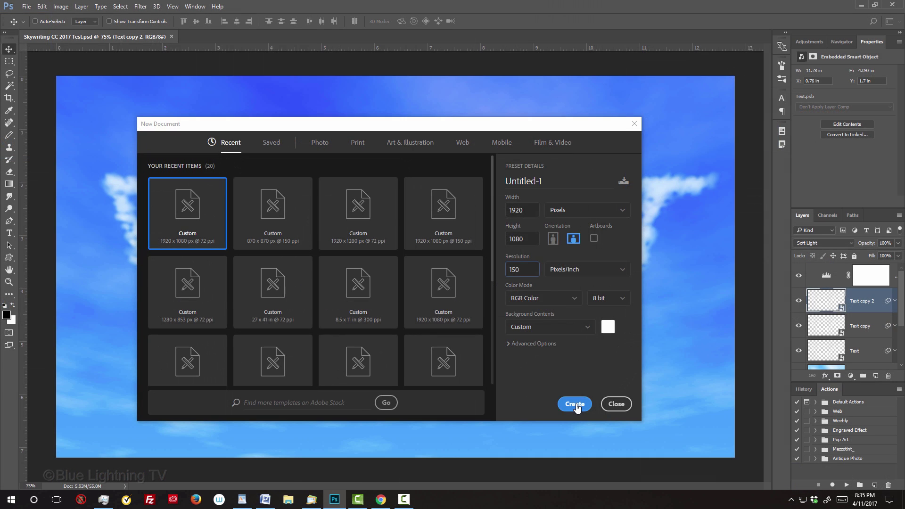
left_click(769, 478)
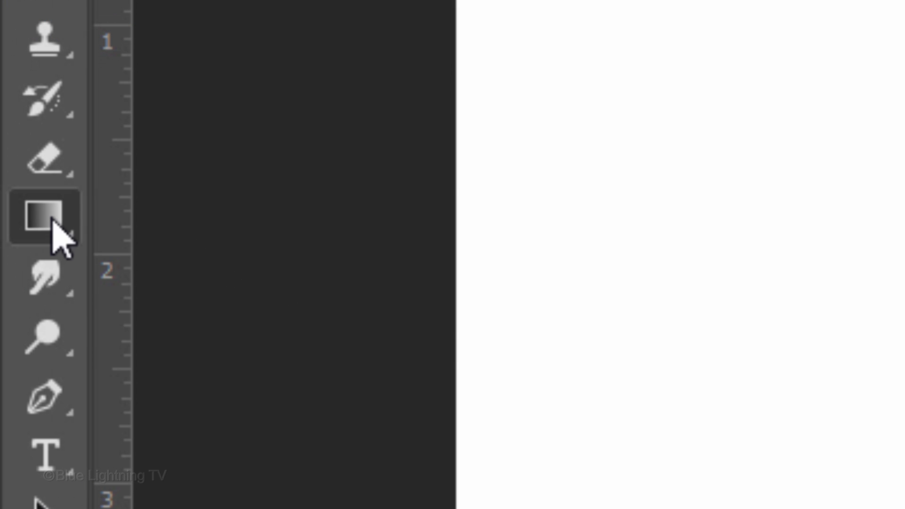
Choose the Gradient Tool and set the gradient's starting stop to light blue 42BAFF.
right_click(11, 186)
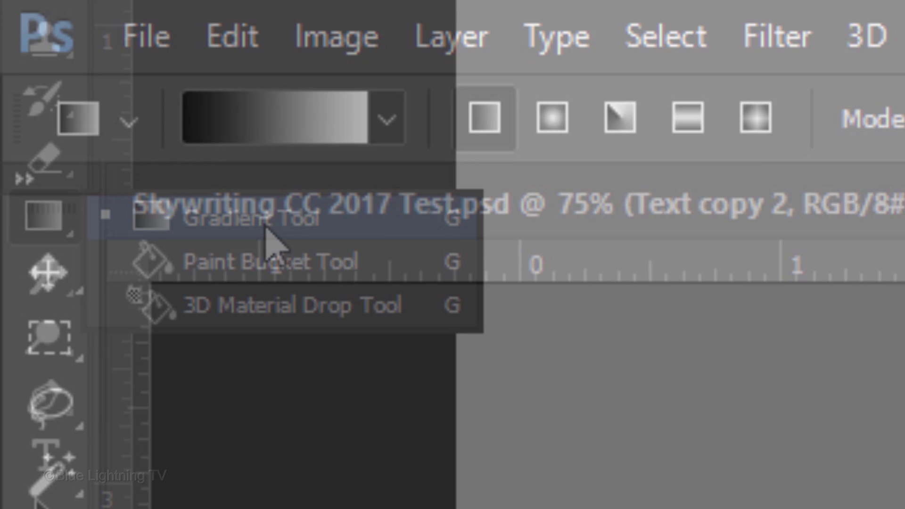
left_click(265, 229)
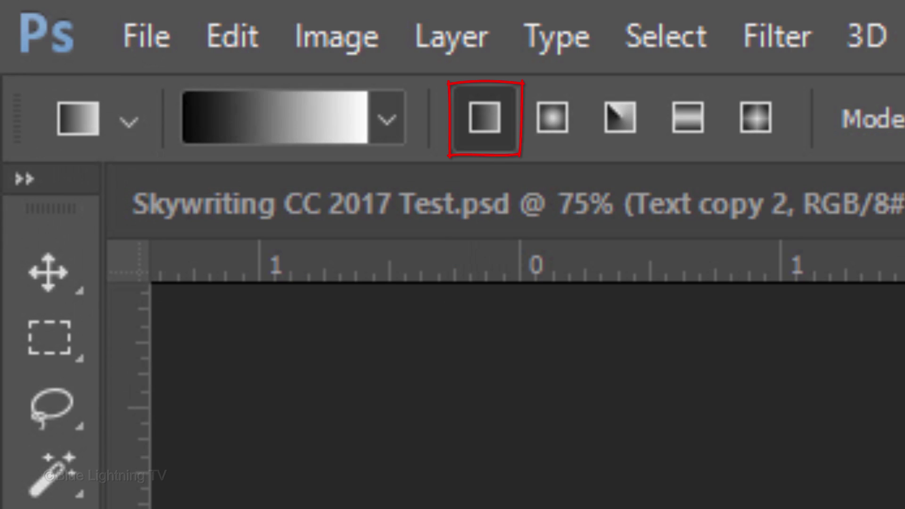
left_click(282, 113)
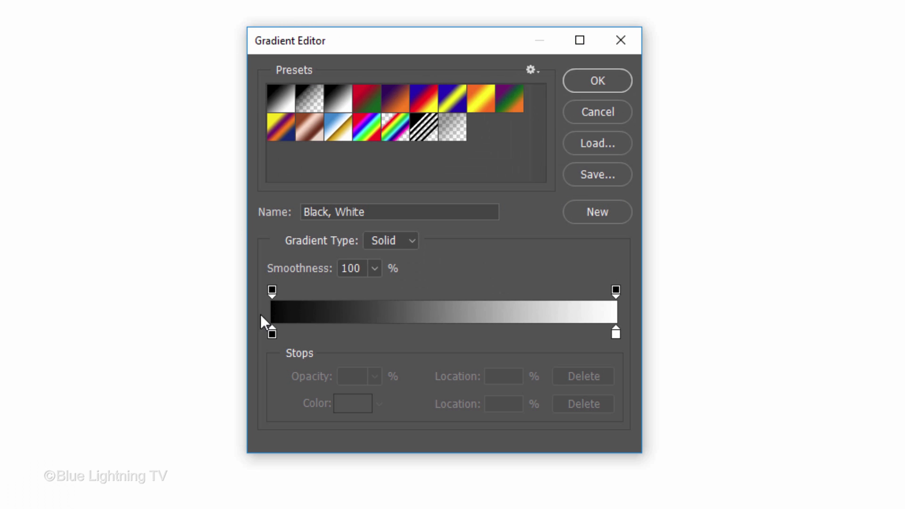
left_click(272, 334)
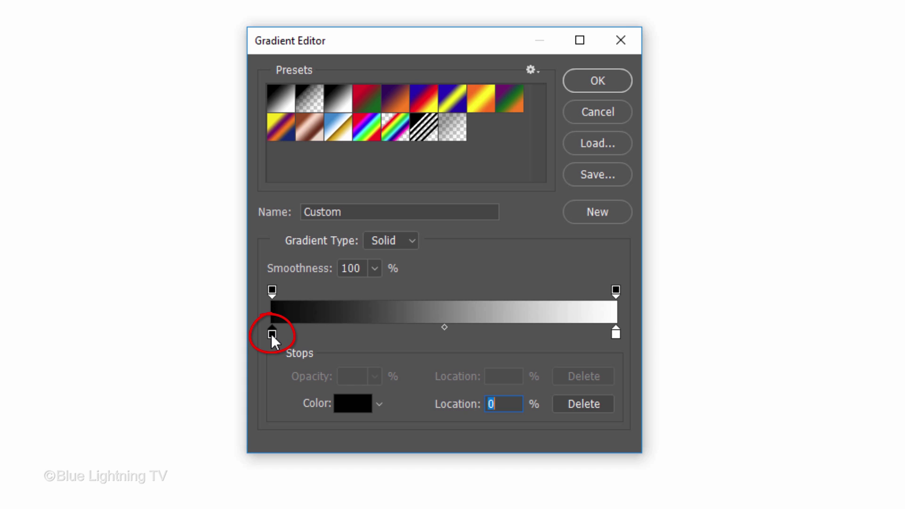
left_click(355, 406)
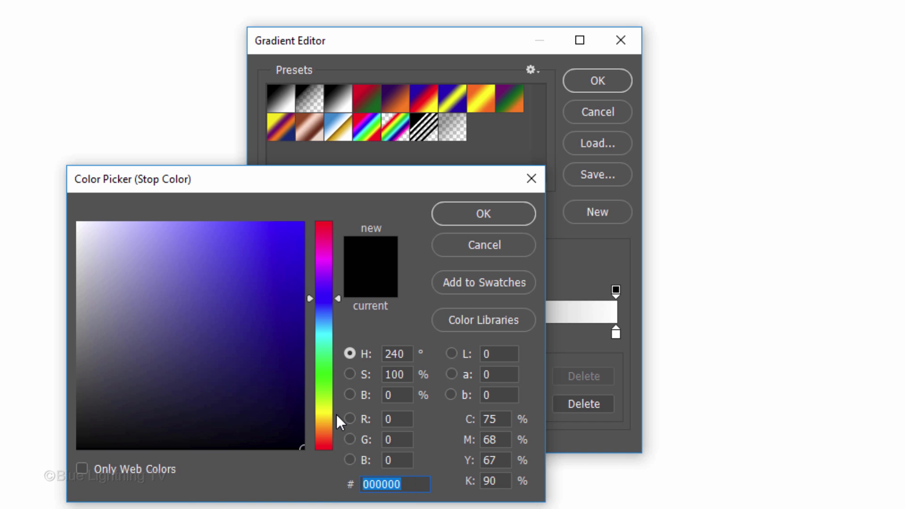
type("42B")
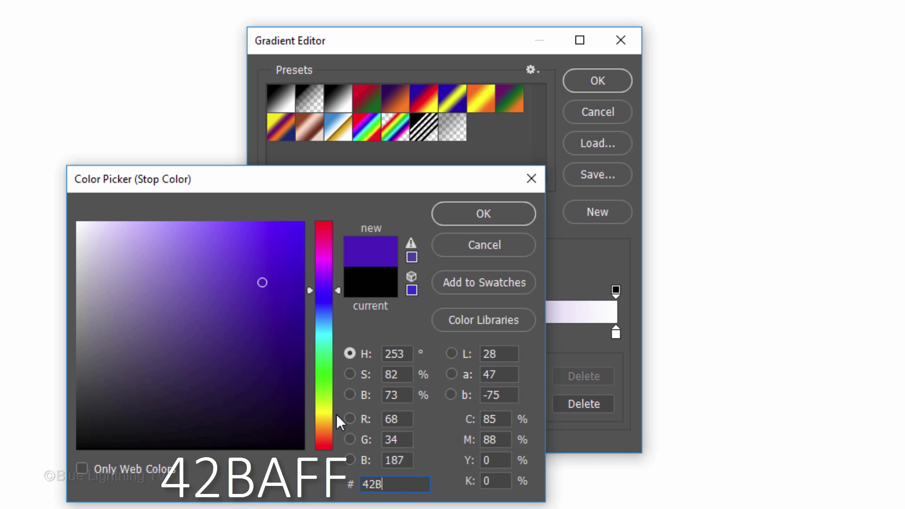
type("AFF")
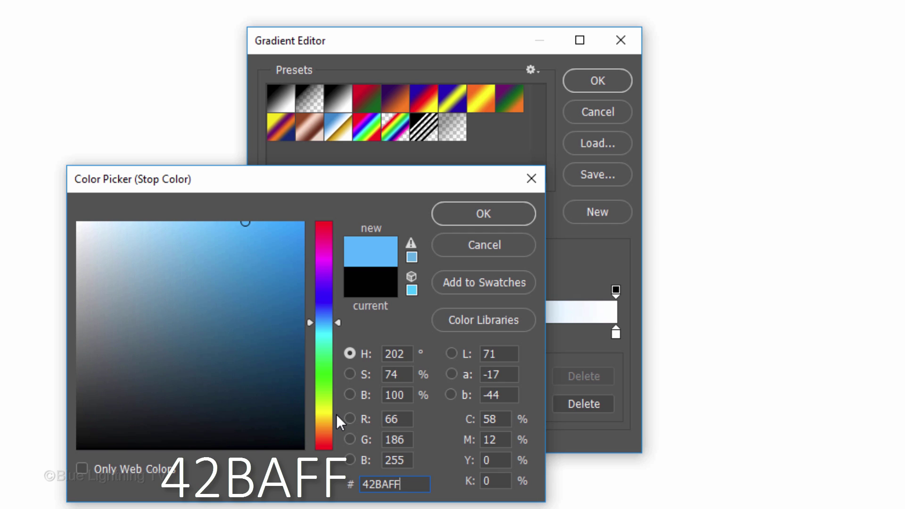
left_click(470, 210)
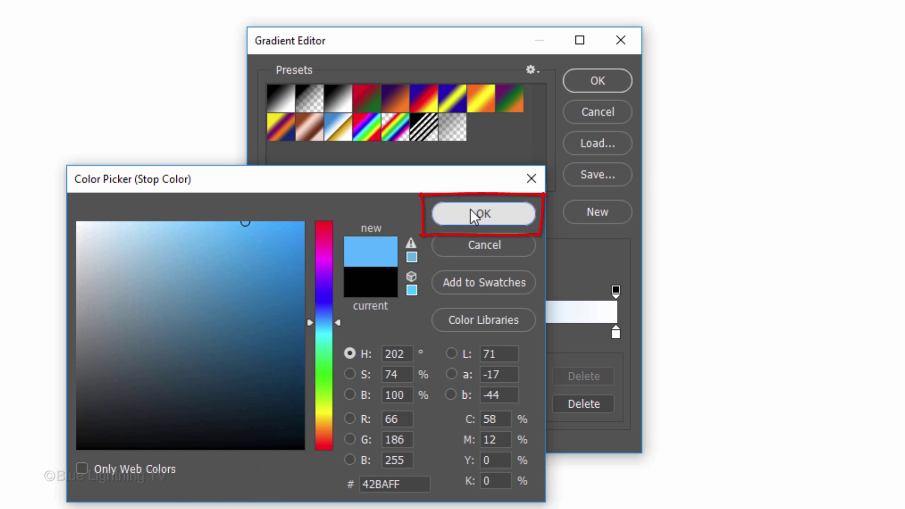
left_click(471, 210)
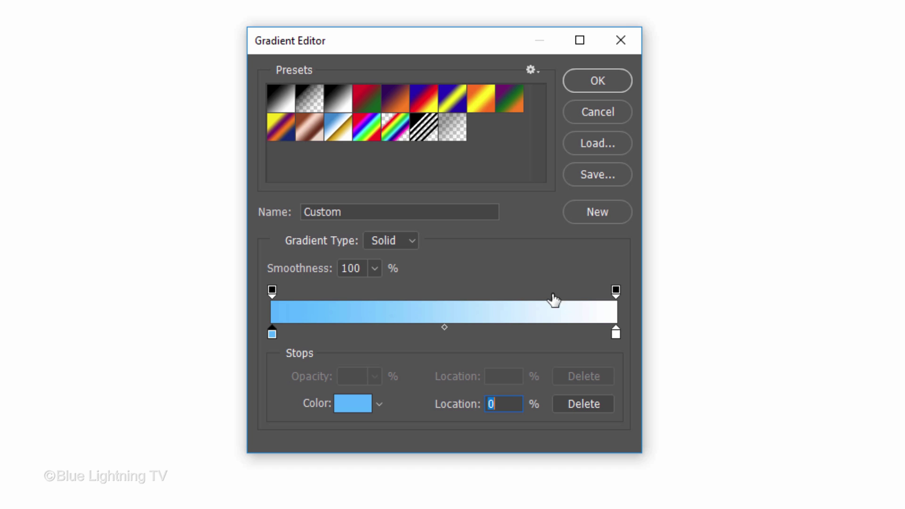
Set the gradient's ending stop to deep blue 0048FF.
left_click(615, 334)
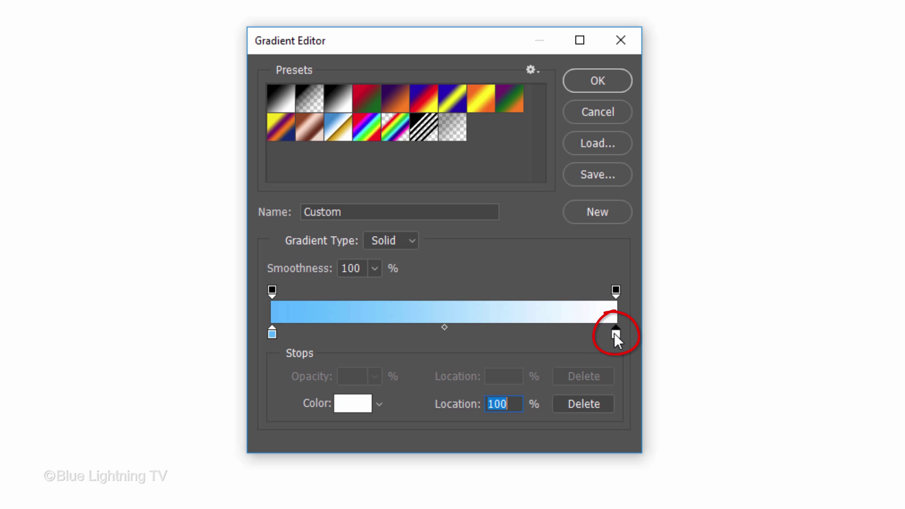
left_click(357, 406)
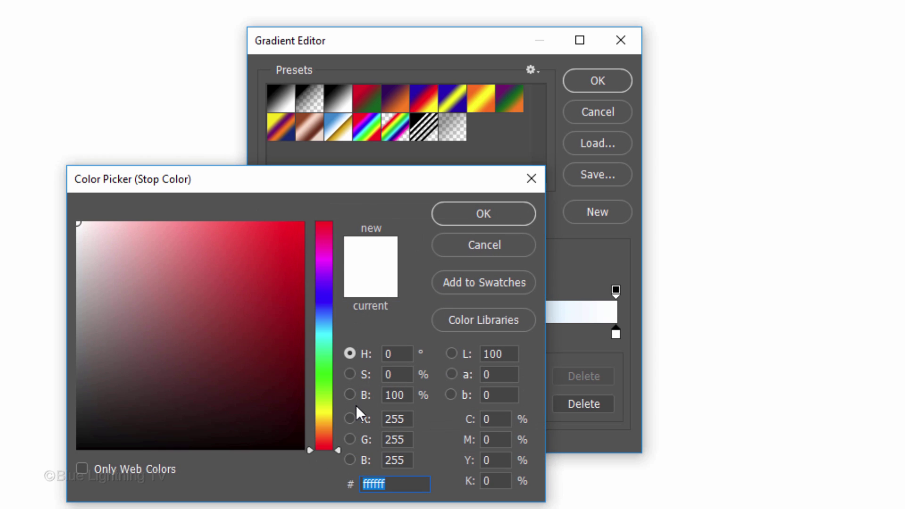
type("00")
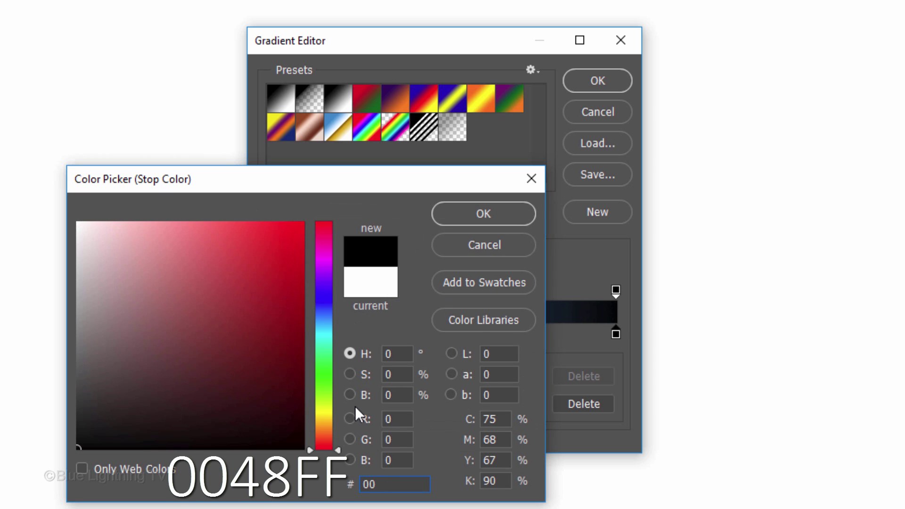
type("48")
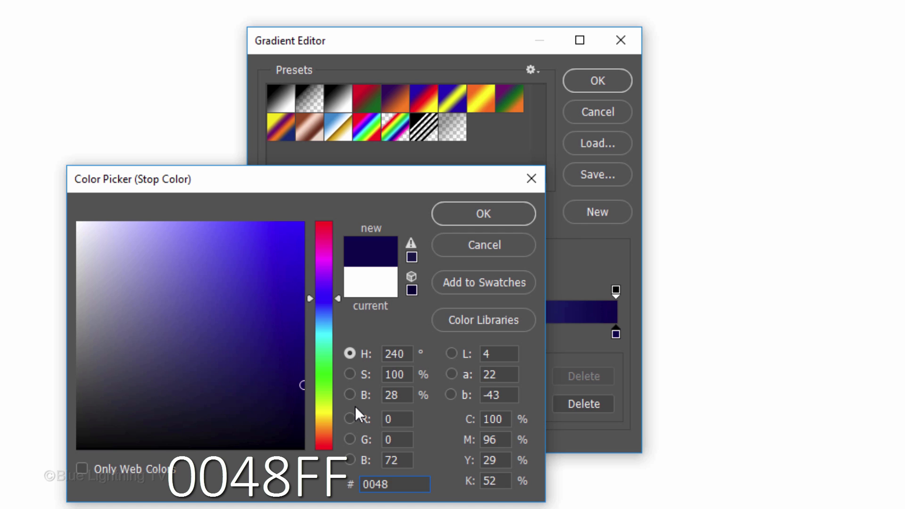
type("FF")
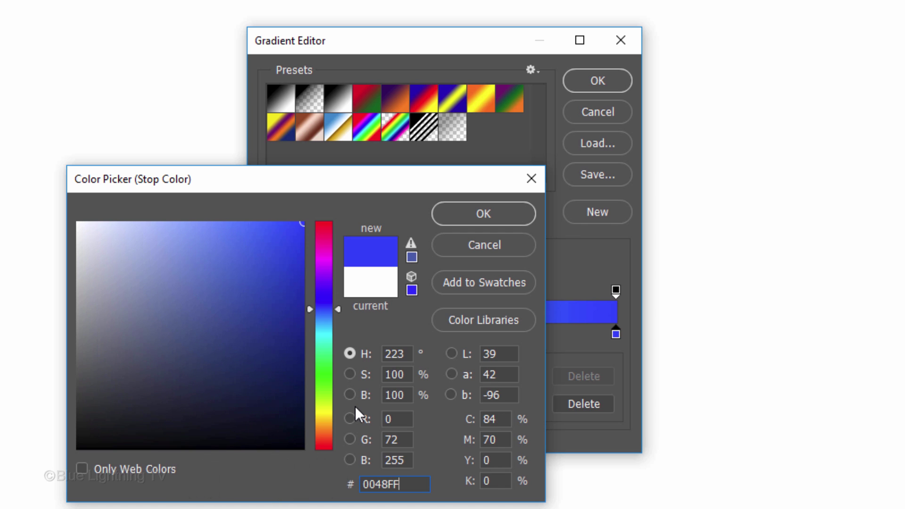
key("Return")
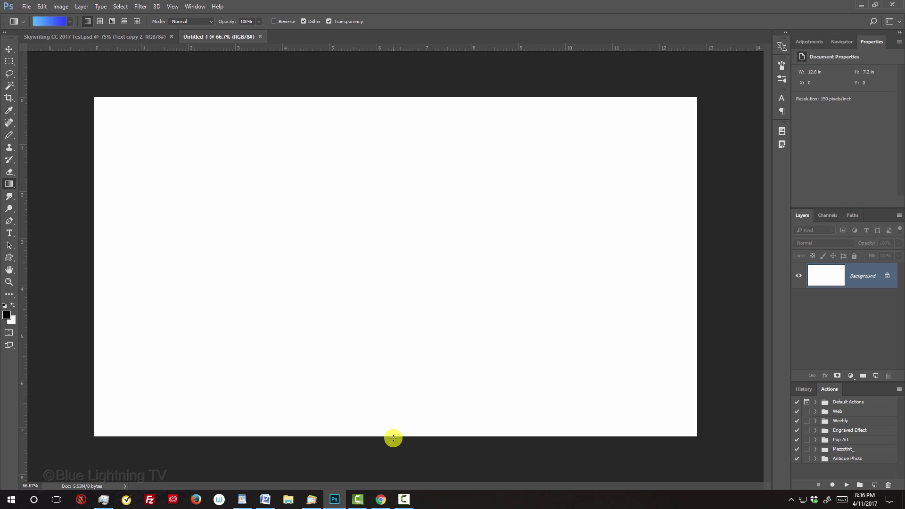
Fill the canvas with a straight vertical blue gradient from bottom to top.
key("shift")
left_click_drag(393, 438, 388, 93)
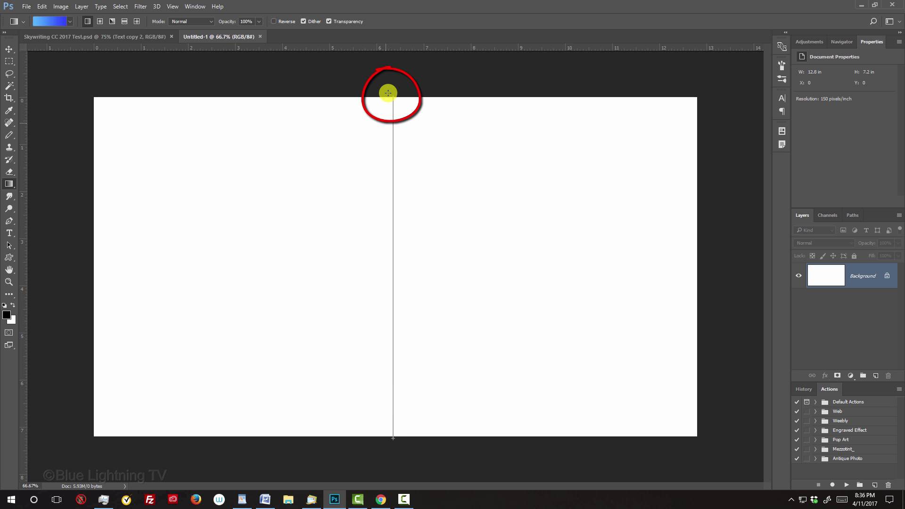
left_click_drag(388, 93, 389, 94)
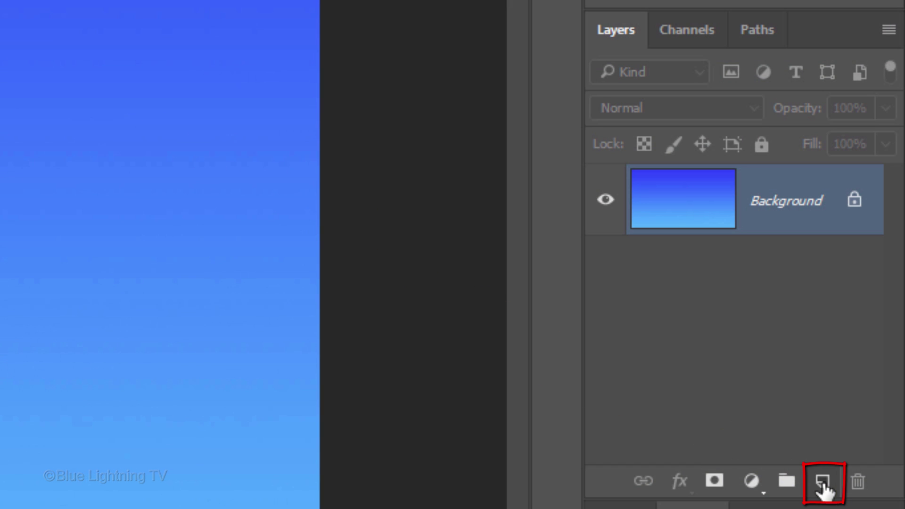
Add a new empty layer named Clouds.
left_click(823, 481)
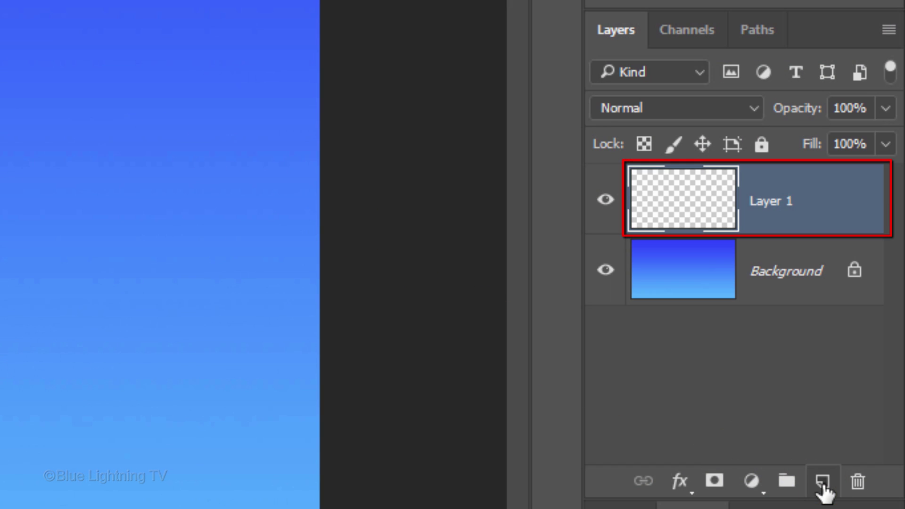
double_click(771, 201)
type("Clo")
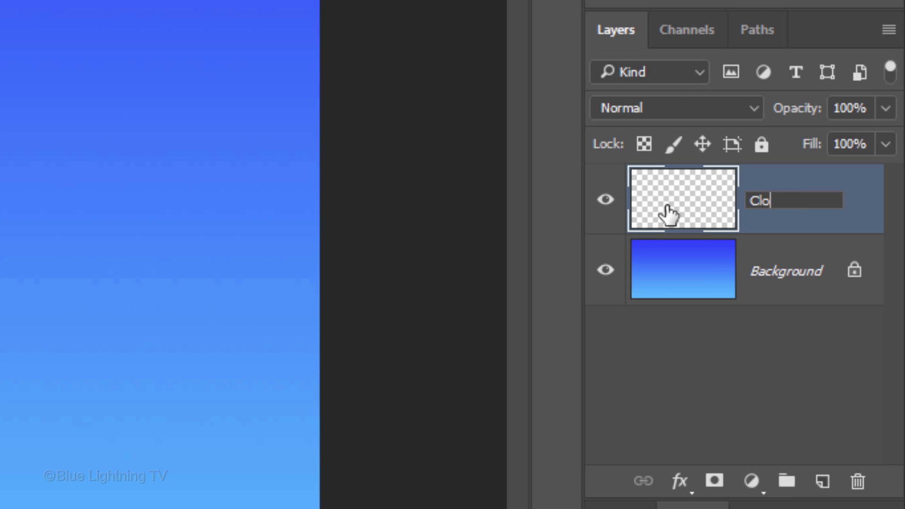
type("uds")
key("Return")
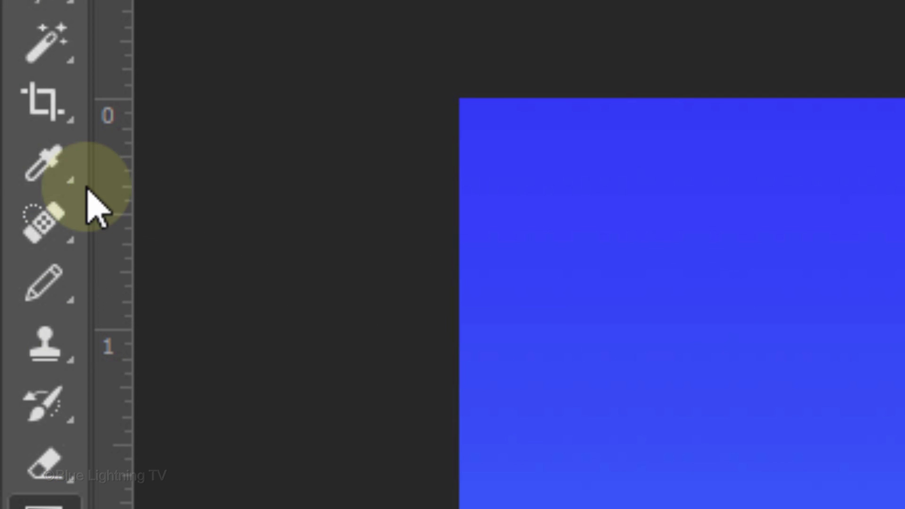
Sample the light blue near the canvas bottom as foreground colour with the Eyedropper.
left_click(53, 161)
right_click(52, 160)
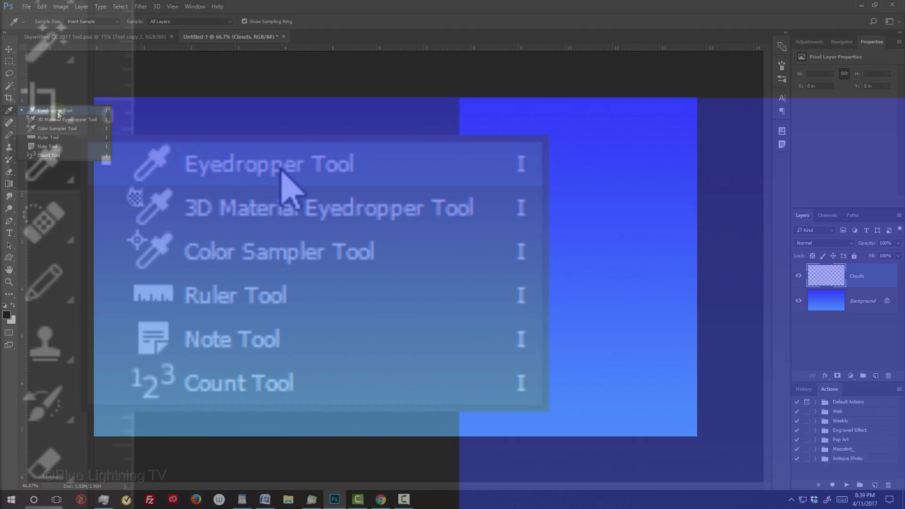
left_click(281, 172)
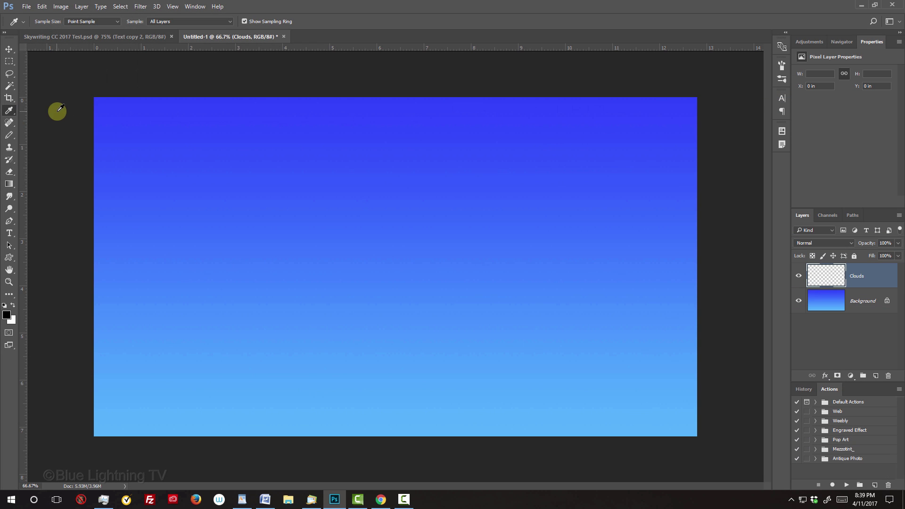
left_click(332, 432)
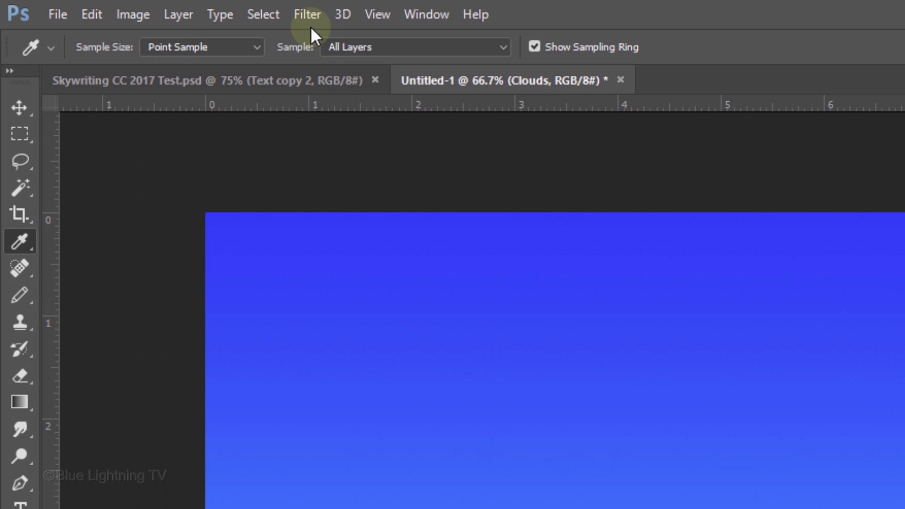
Render clouds onto the Clouds layer and set its blend mode to Pin Light.
left_click(306, 14)
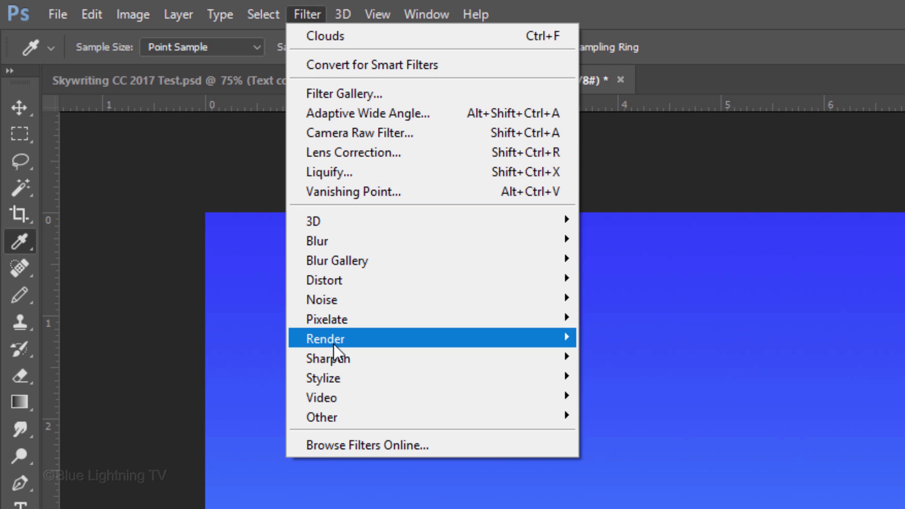
mouse_move(326, 339)
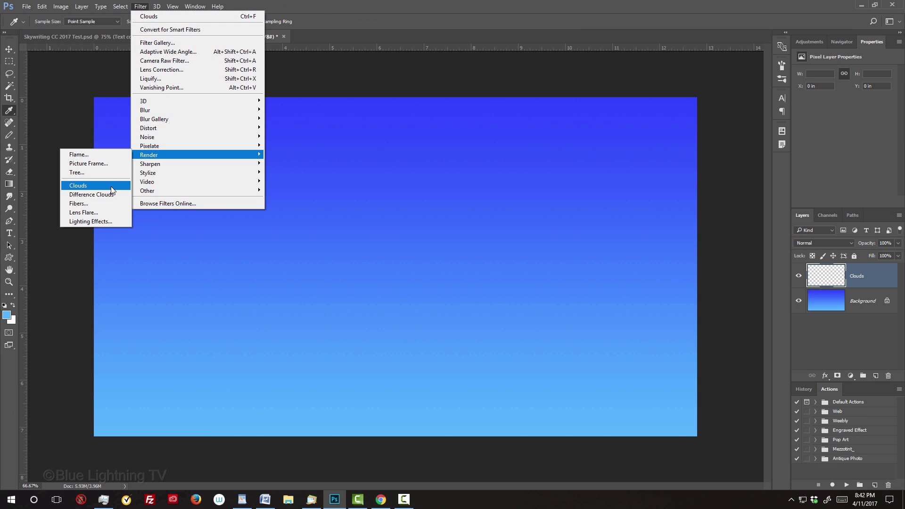
left_click(243, 407)
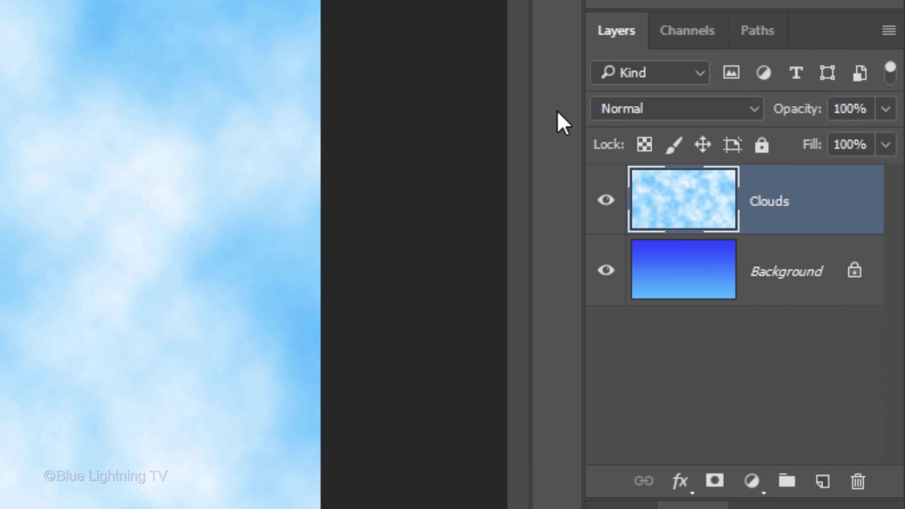
left_click(813, 243)
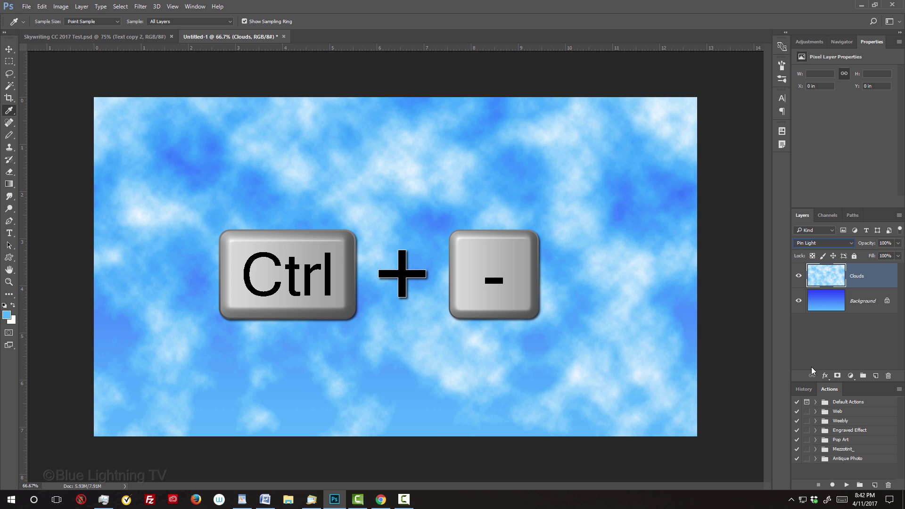
key("ctrl+minus")
key("ctrl+minus")
key("ctrl+minus")
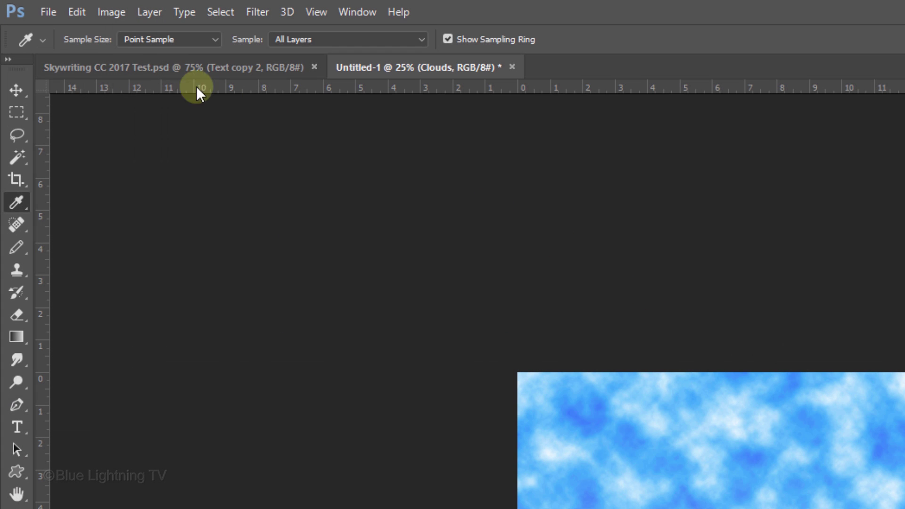
Start a Perspective transform widening the clouds' top edge, then cancel it with Esc.
left_click(78, 11)
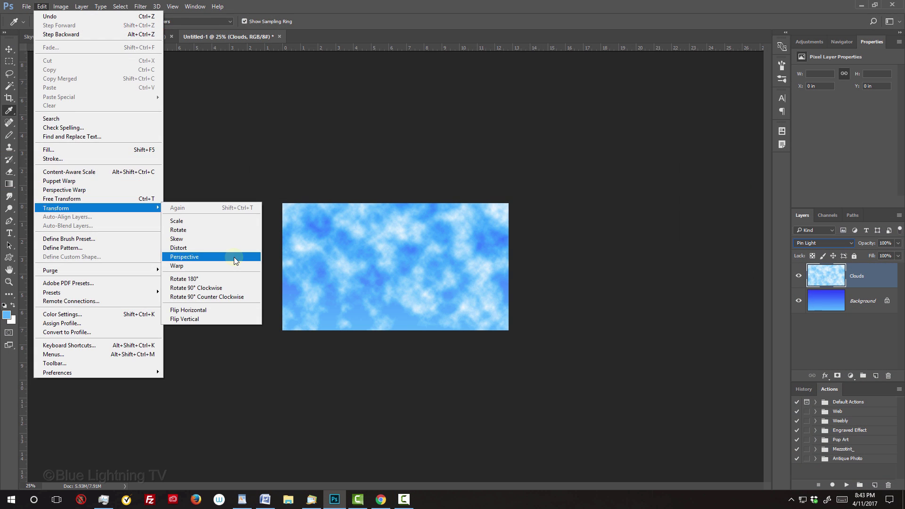
left_click(234, 256)
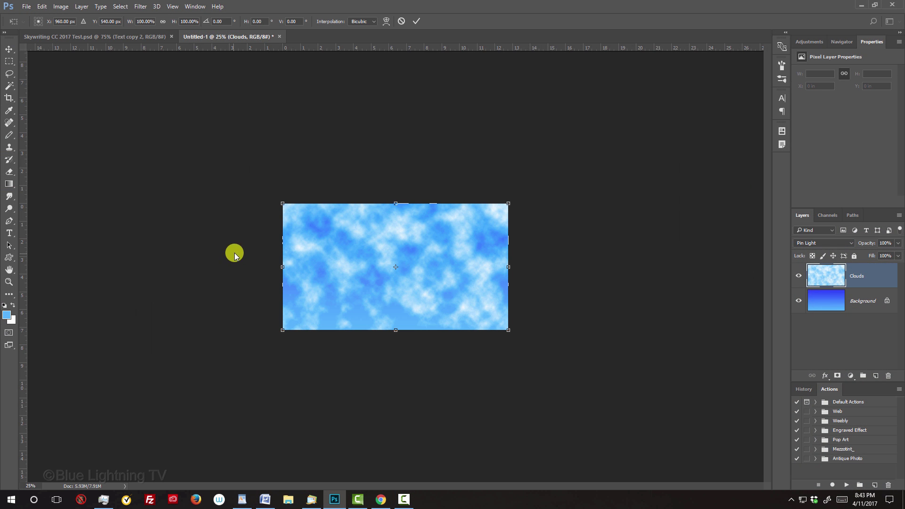
left_click_drag(282, 204, 4, 198)
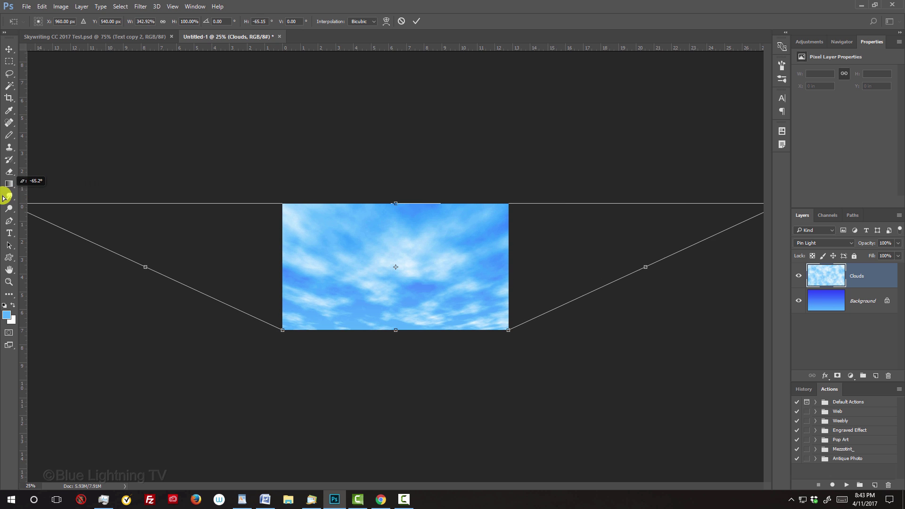
key("Escape")
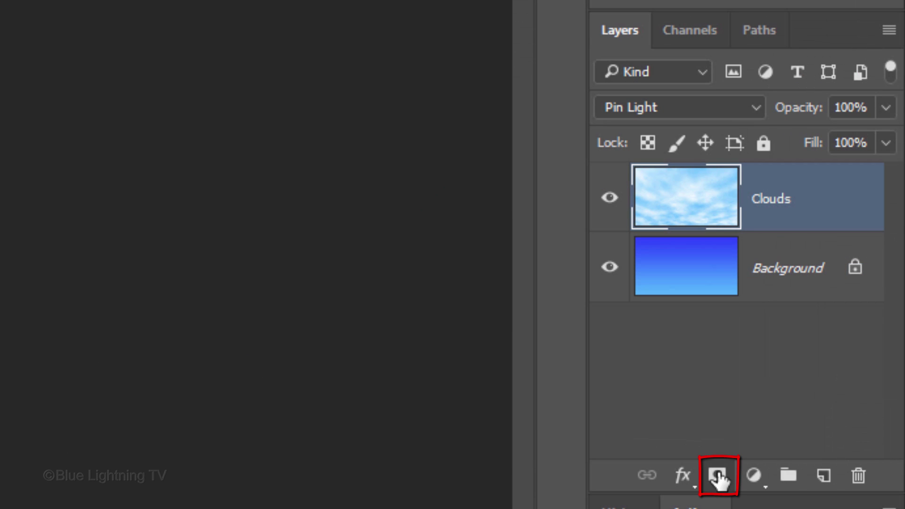
Add a layer mask to the Clouds layer and select the Brush Tool.
left_click(717, 477)
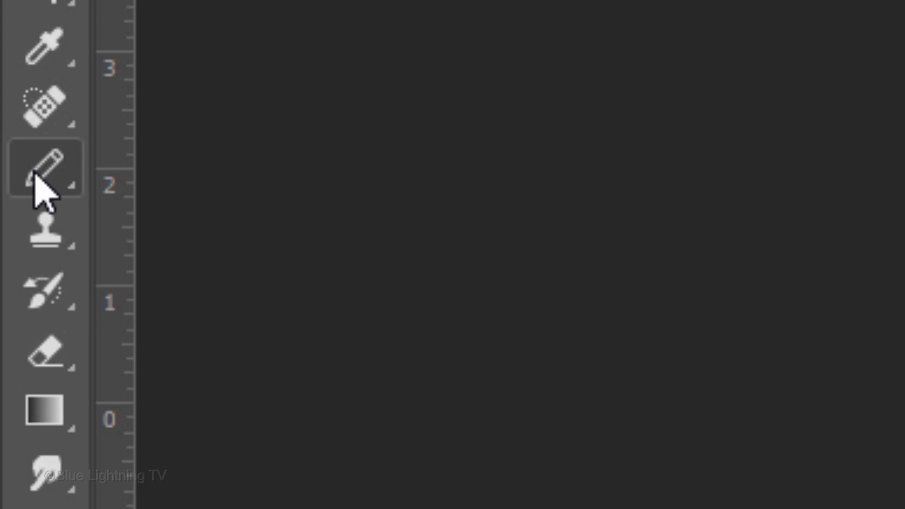
right_click(38, 172)
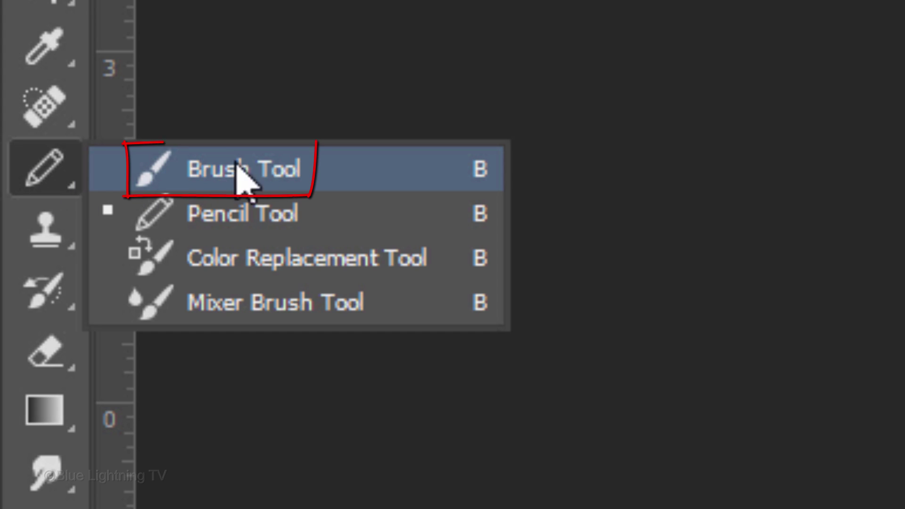
left_click(276, 177)
Set the brush size to 1100 px.
left_click(153, 71)
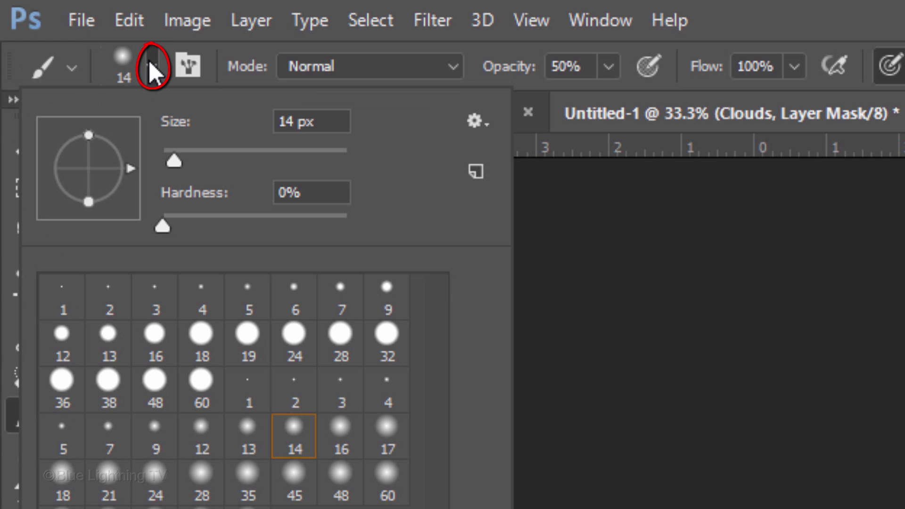
double_click(285, 121)
type("1")
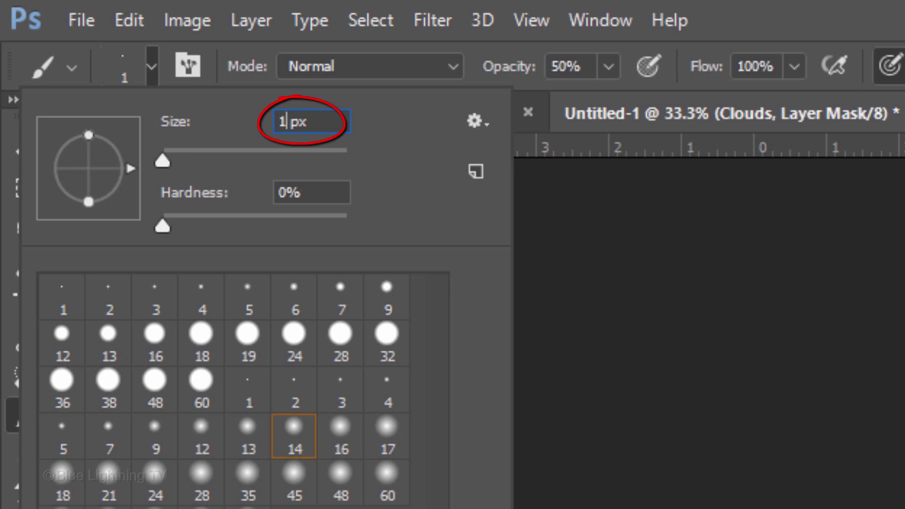
type("100")
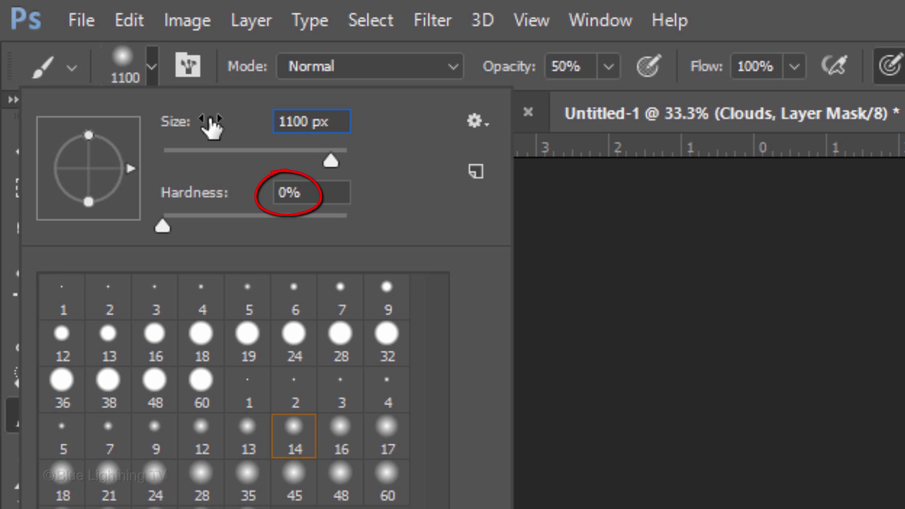
key("Return")
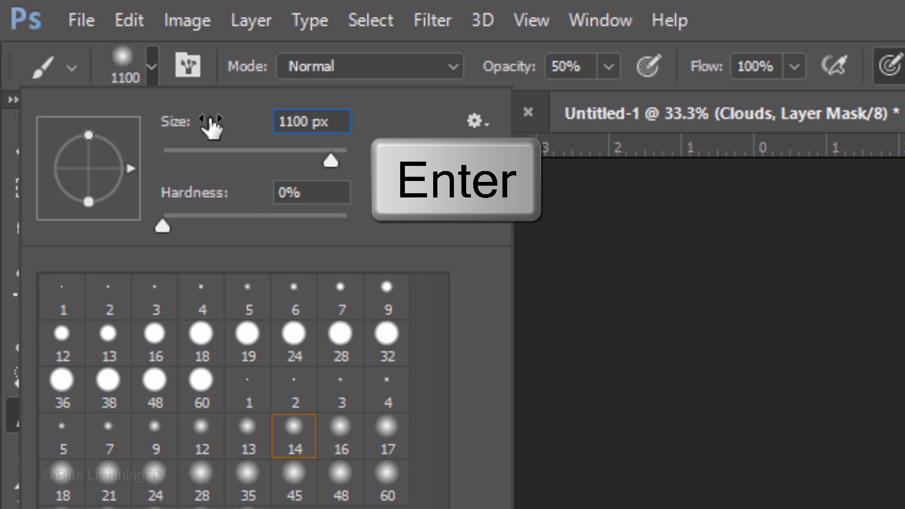
key("Return")
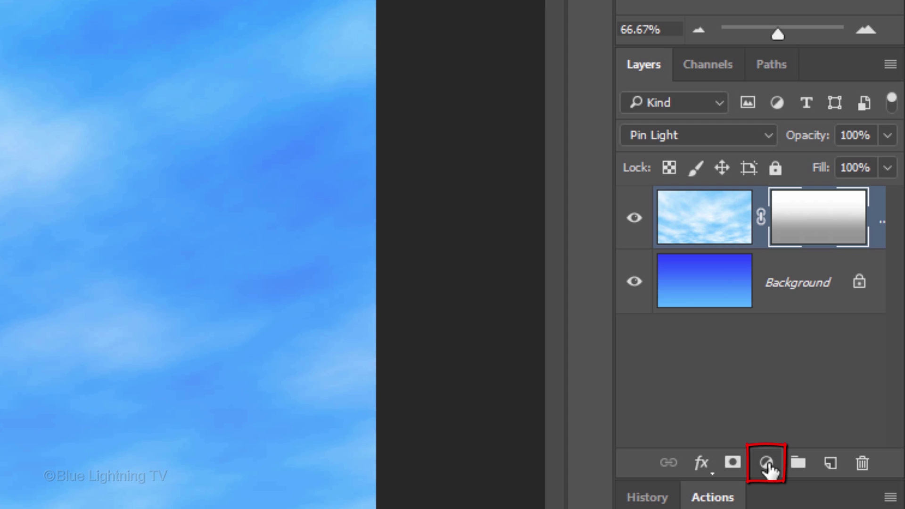
Add a Levels adjustment layer with the midtone slider moved to 0.64.
left_click(767, 467)
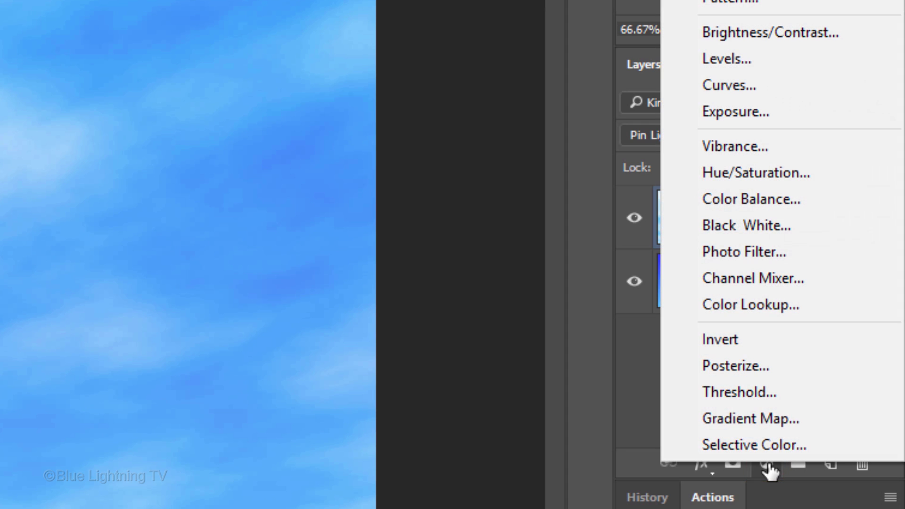
left_click(740, 58)
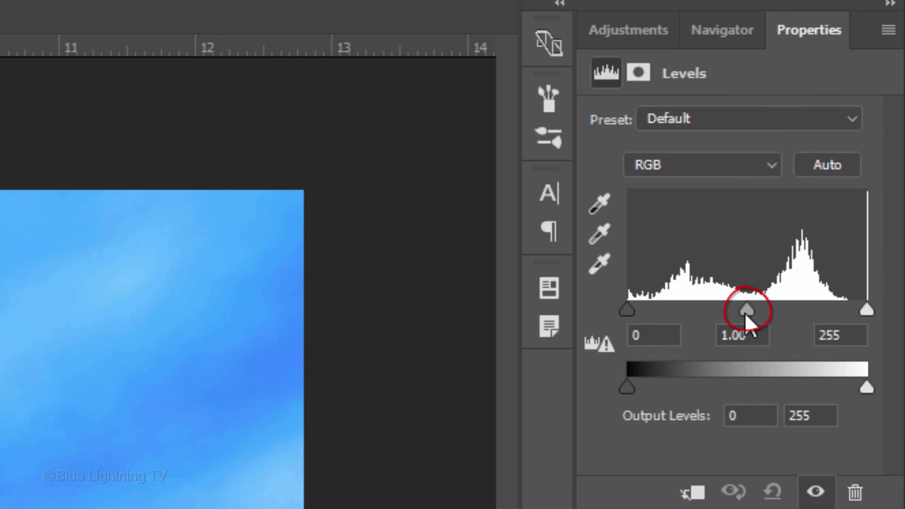
left_click_drag(747, 315, 785, 317)
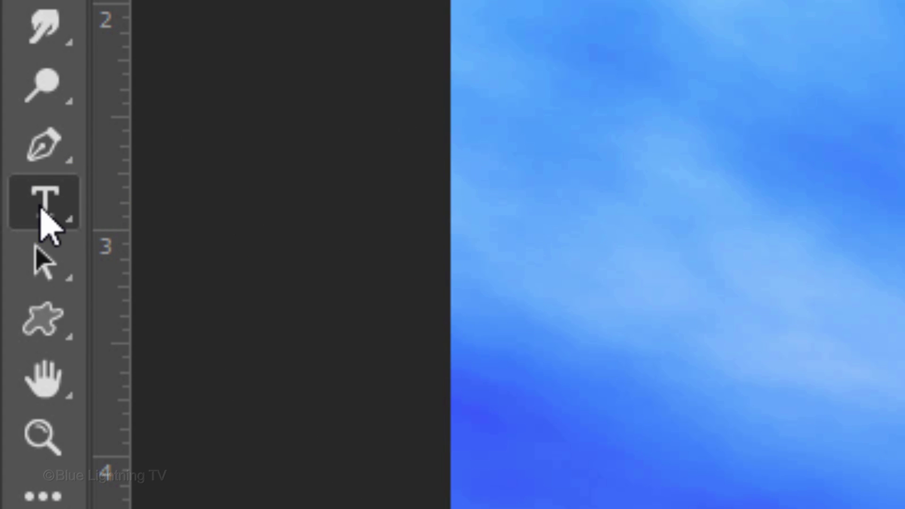
Select the Horizontal Type Tool with Kozuka Gothic Pro EL and click in the sky to start text.
right_click(40, 210)
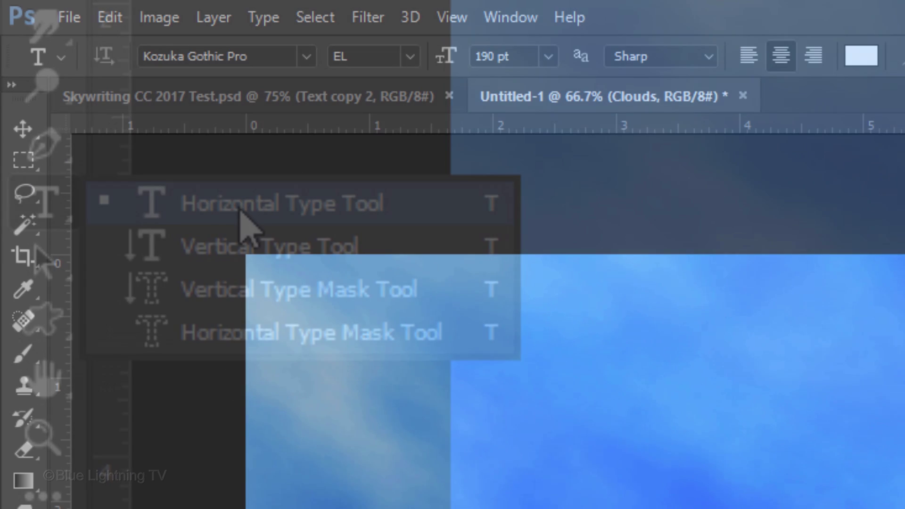
left_click(241, 218)
left_click(259, 55)
type("kozu")
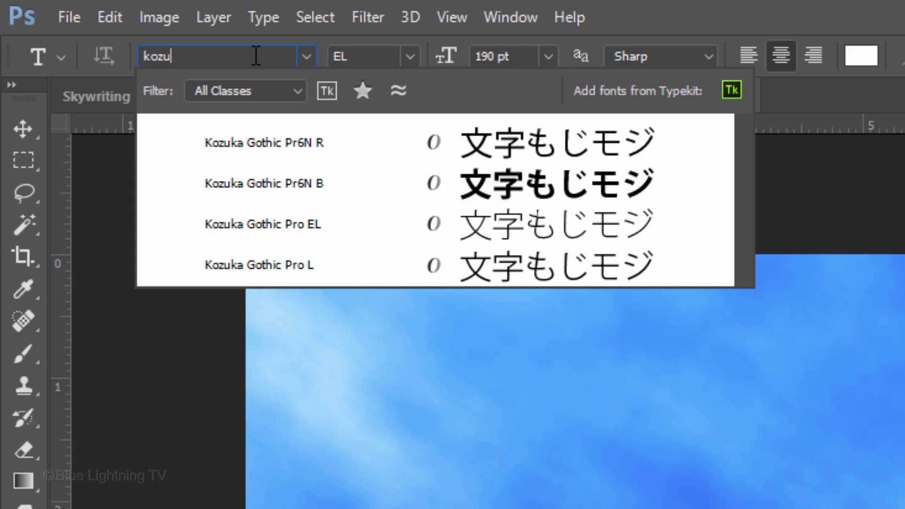
type("k")
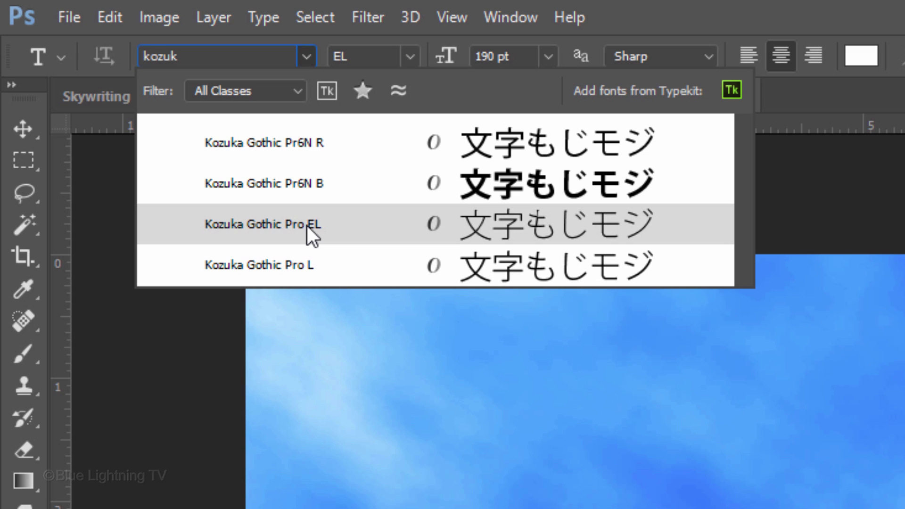
left_click(307, 225)
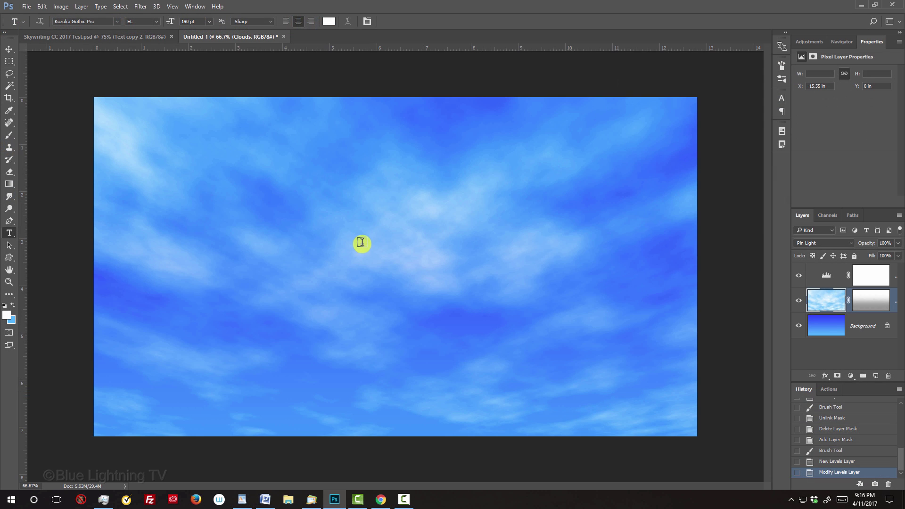
left_click(390, 242)
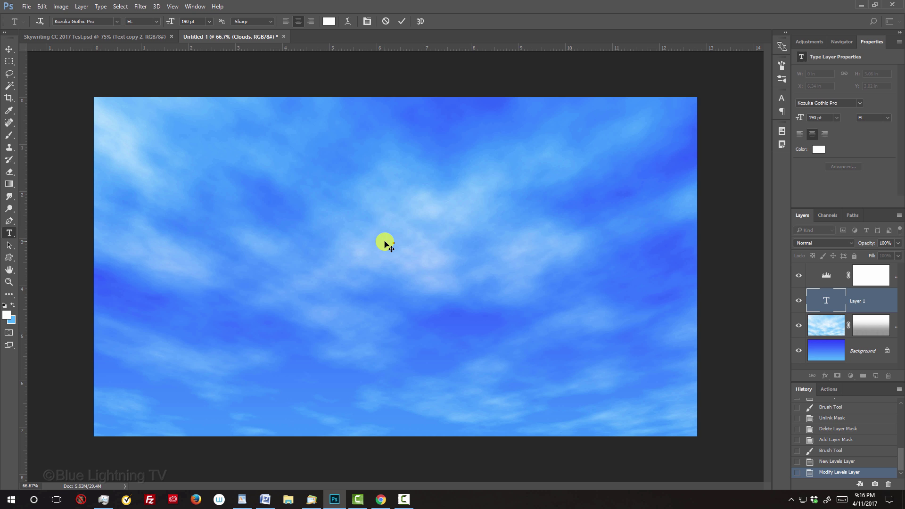
Type EAT AT and MOE'S on two separate lines.
type("EAT AT")
key("Return")
type("MOE'S")
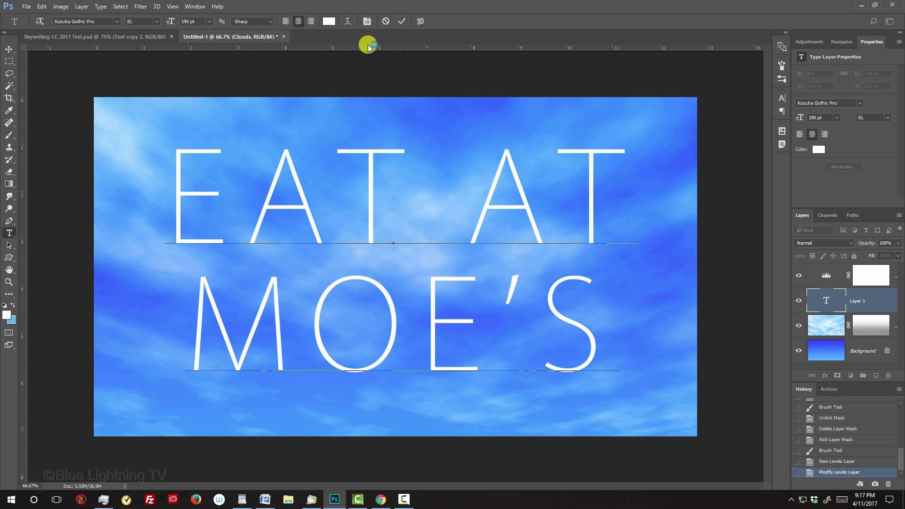
Select all the text and reduce the leading so MOE'S sits closer to EAT AT.
left_click(364, 22)
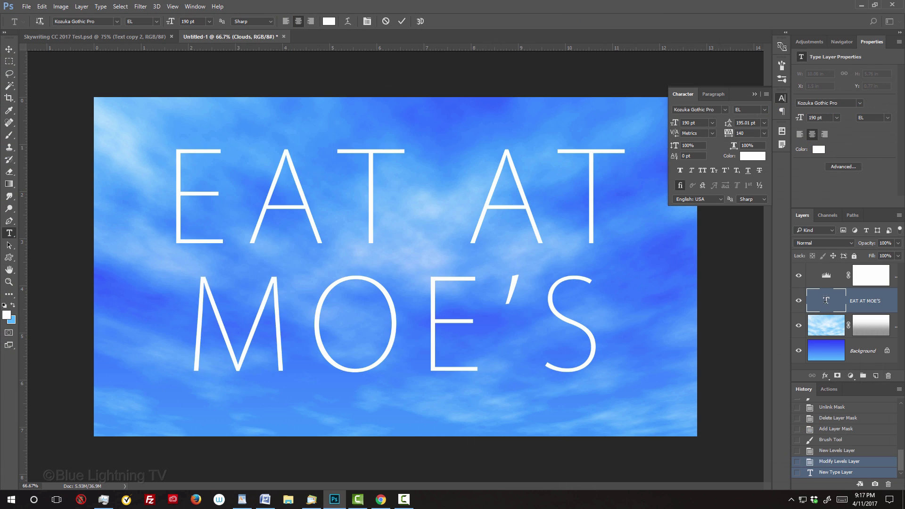
double_click(825, 303)
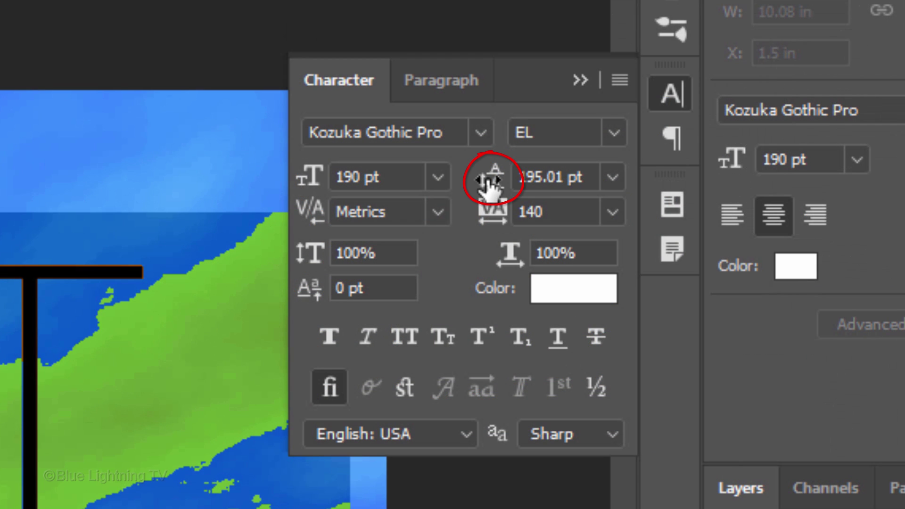
mouse_move(491, 184)
left_mouse_down()
mouse_move(598, 184)
mouse_move(440, 181)
mouse_move(415, 191)
left_mouse_up()
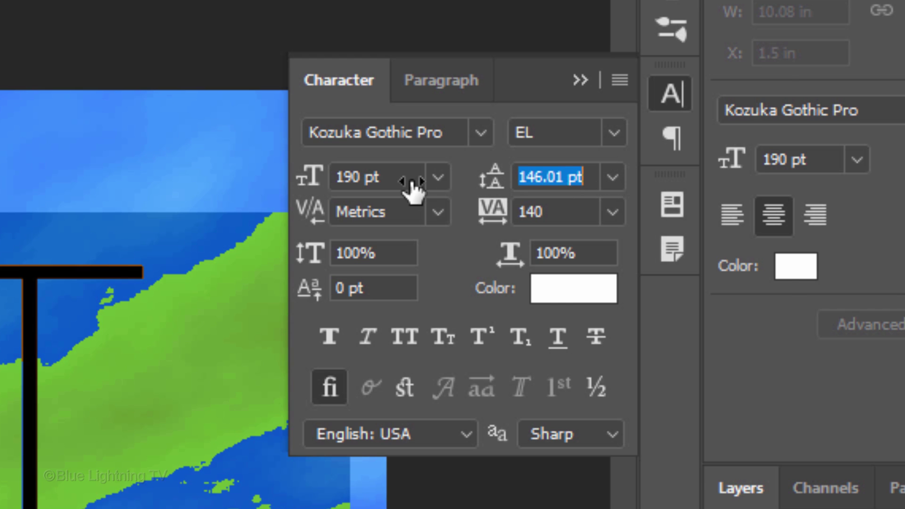
left_click_drag(728, 123, 731, 124)
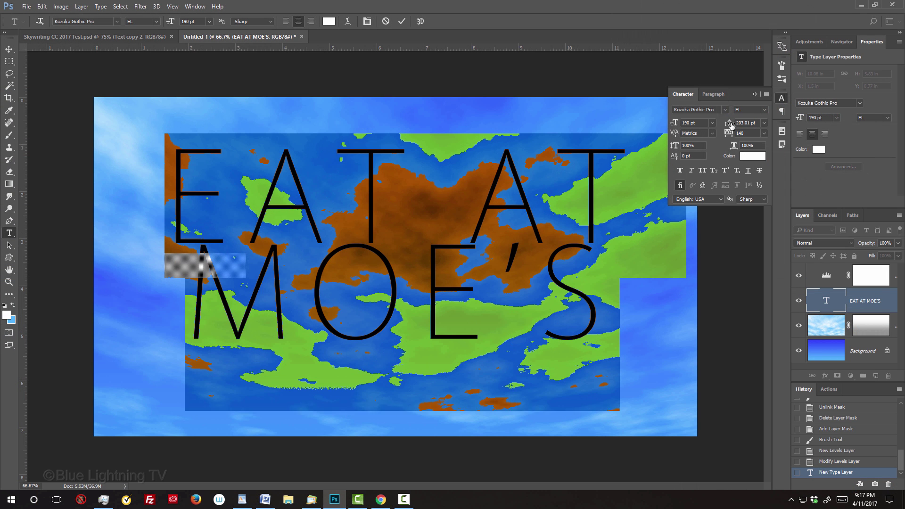
Adjust the text's tracking with Alt+Left/Right, then select all the canvas with the Move tool.
left_click(754, 91)
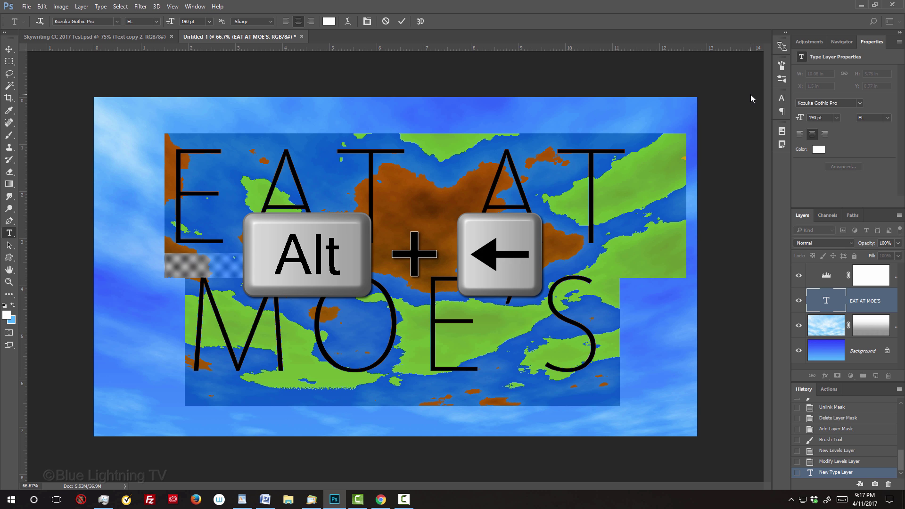
key("alt+Left")
key("alt+Left")
key("alt+Left")
key("alt+Left")
key("alt+Left")
key("alt+Left")
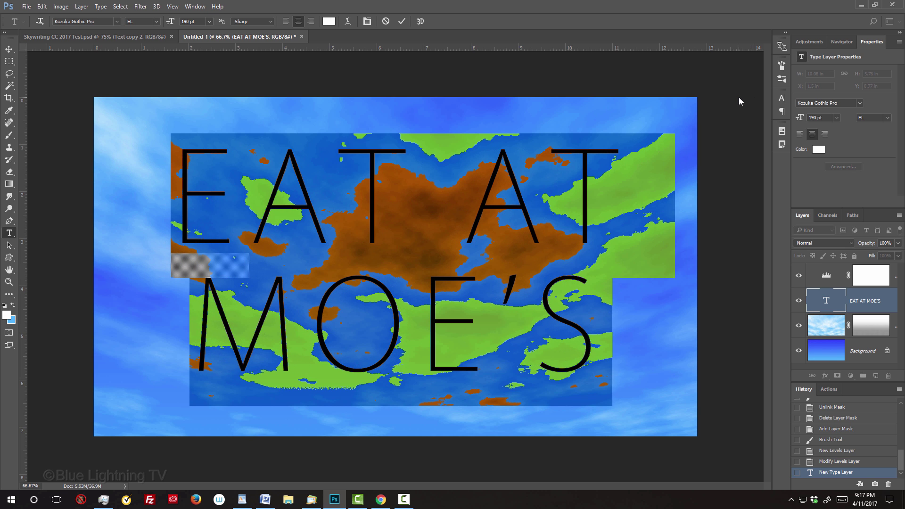
key("alt+Right")
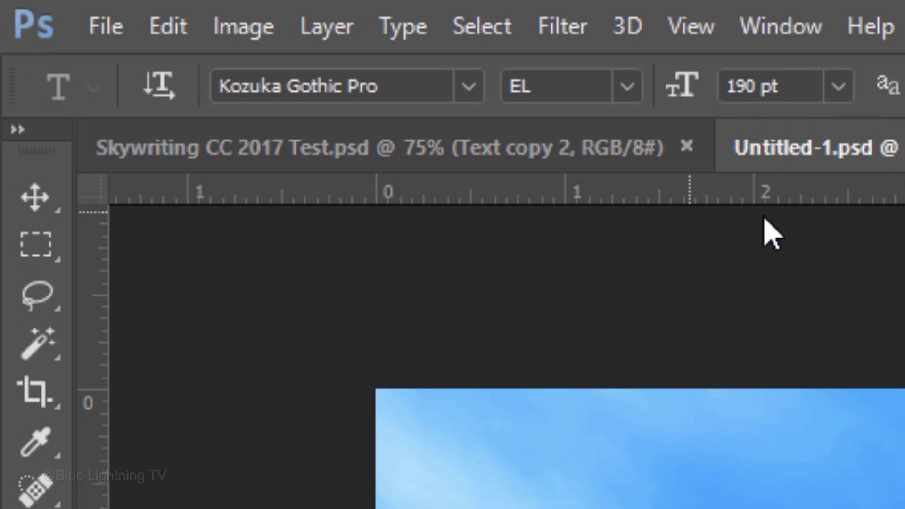
left_click(9, 49)
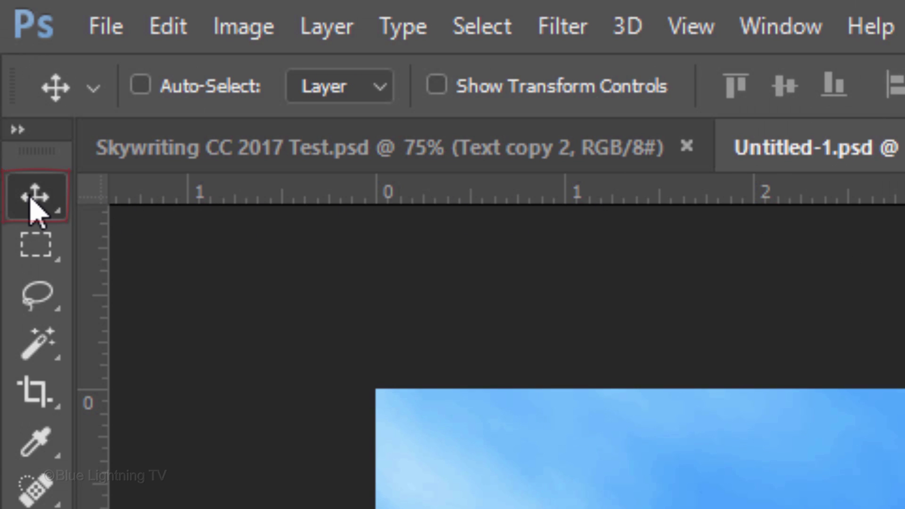
key("ctrl+a")
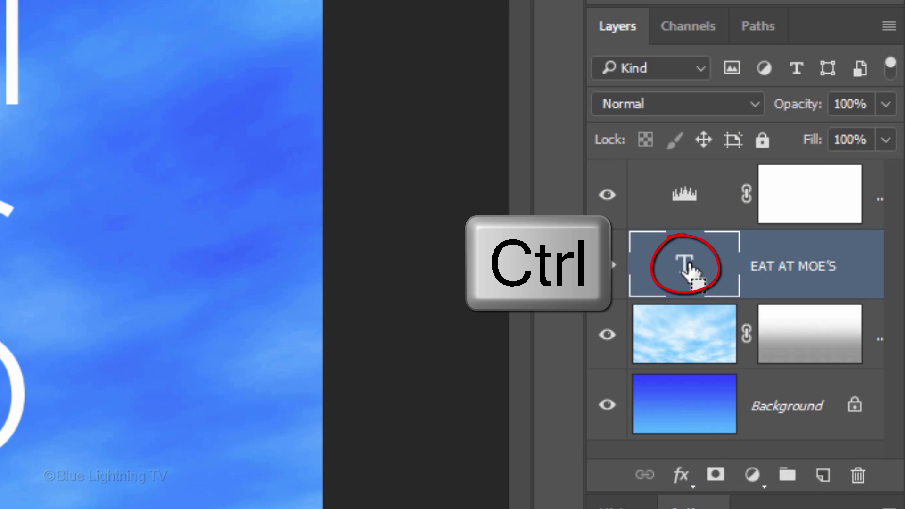
Trace a work path from the EAT AT MOE'S lettering selection at 0.5-pixel tolerance.
left_click(690, 271, "ctrl")
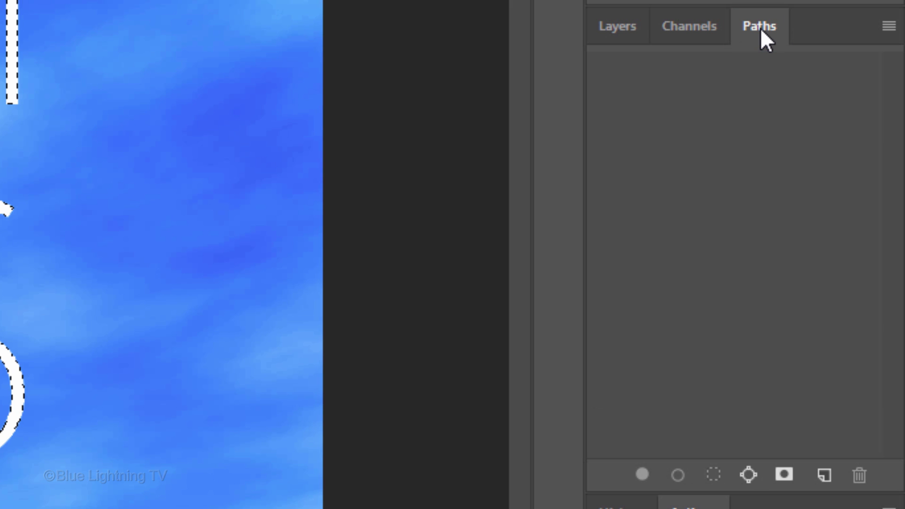
left_click(888, 27)
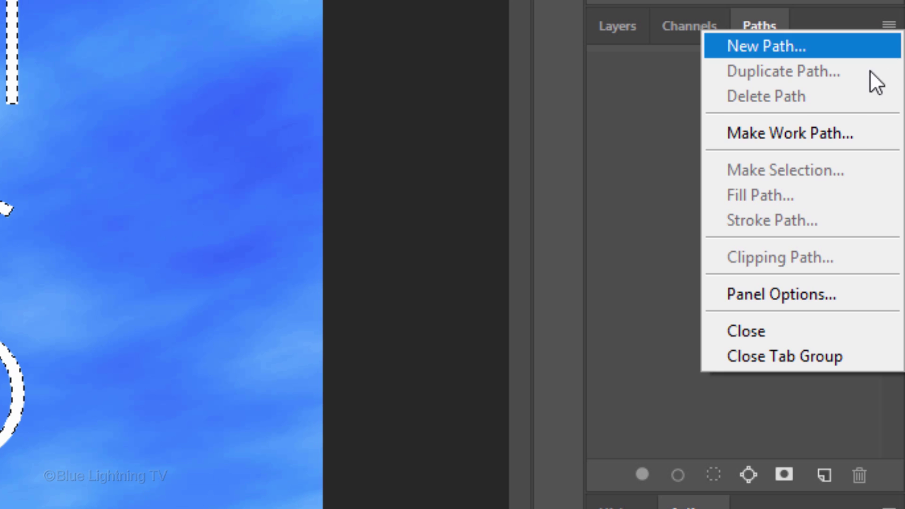
left_click(864, 132)
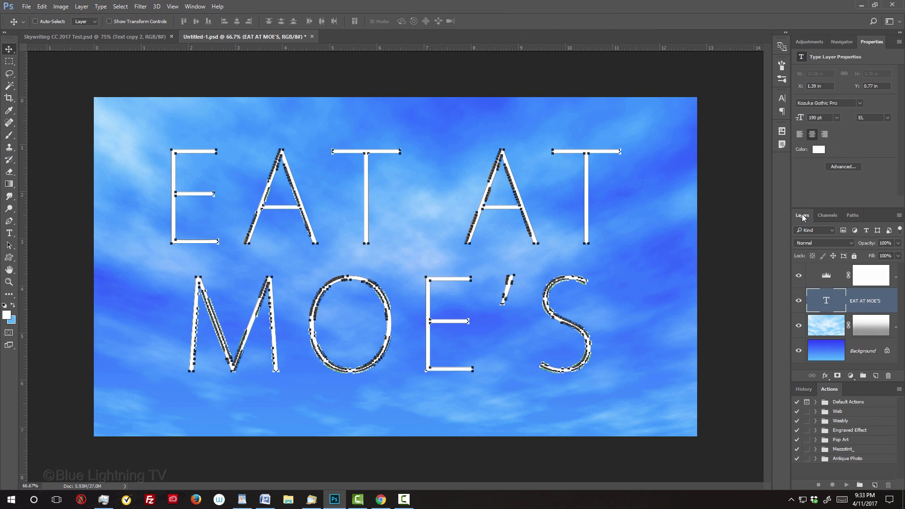
Switch to the Brush tool and pick the soft 125 px cloud-streak brush preset.
key("b")
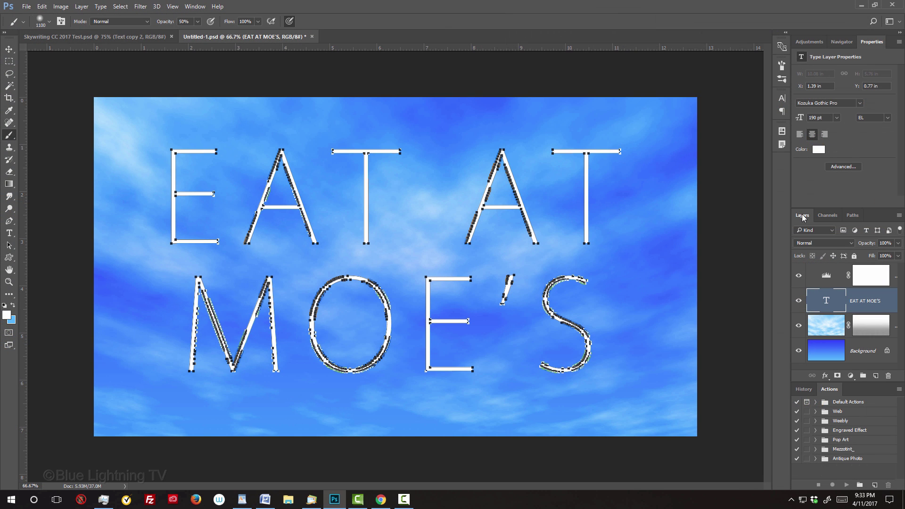
key("F5")
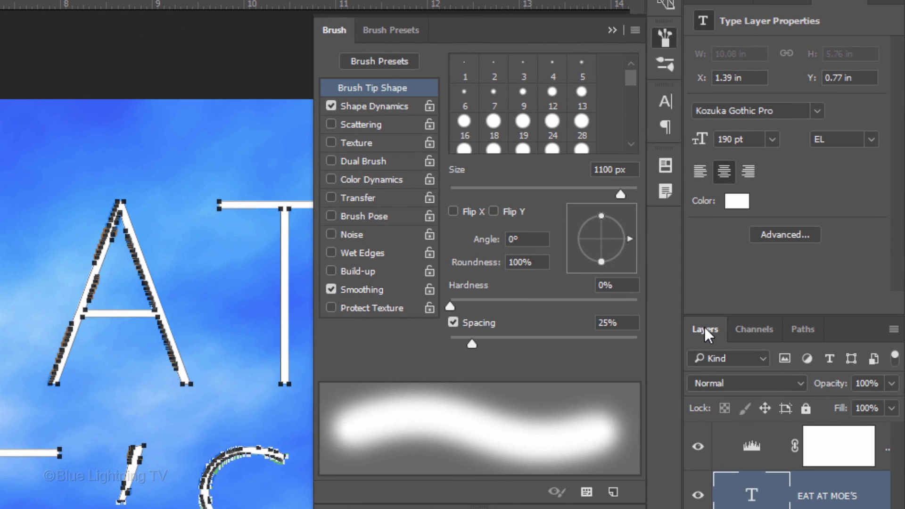
left_click(385, 29)
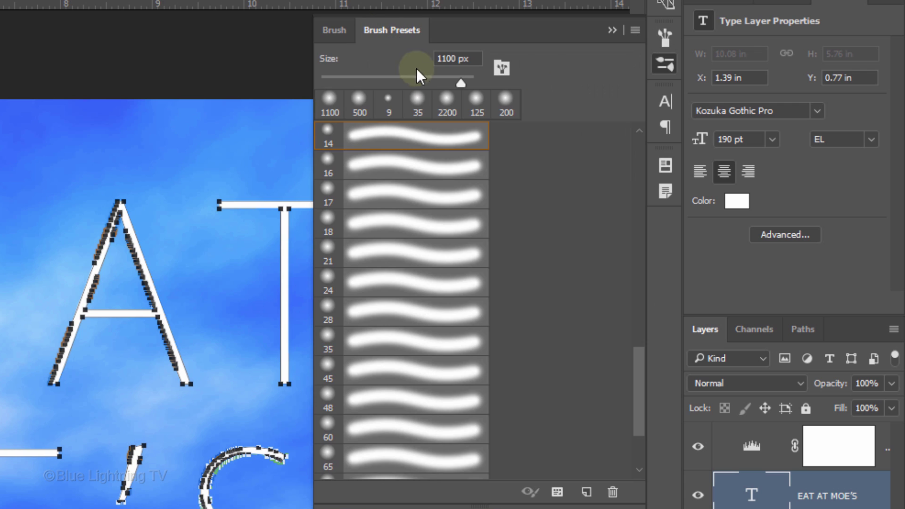
scroll(634, 476, "down", 1)
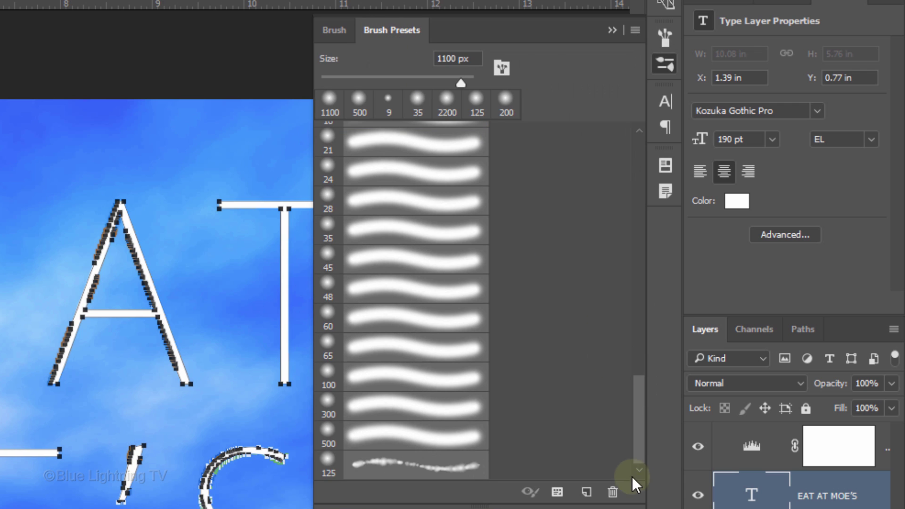
left_click(420, 466)
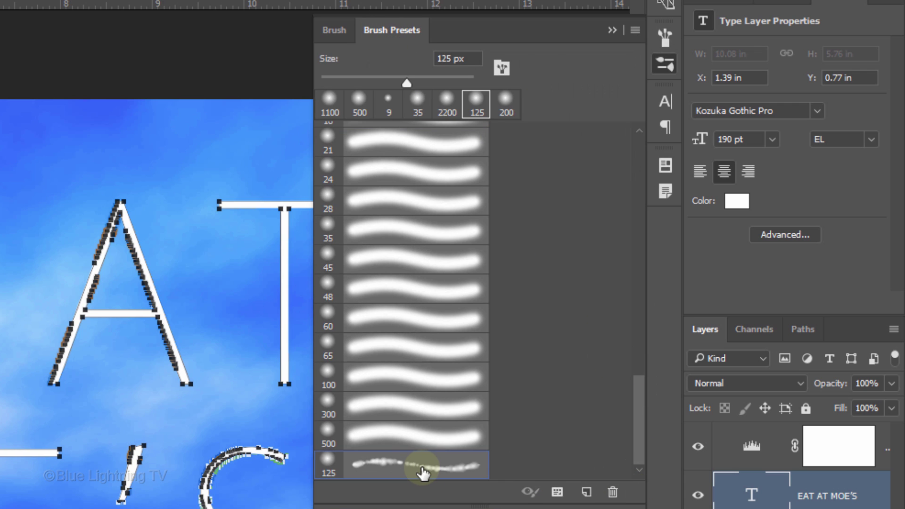
left_click(331, 30)
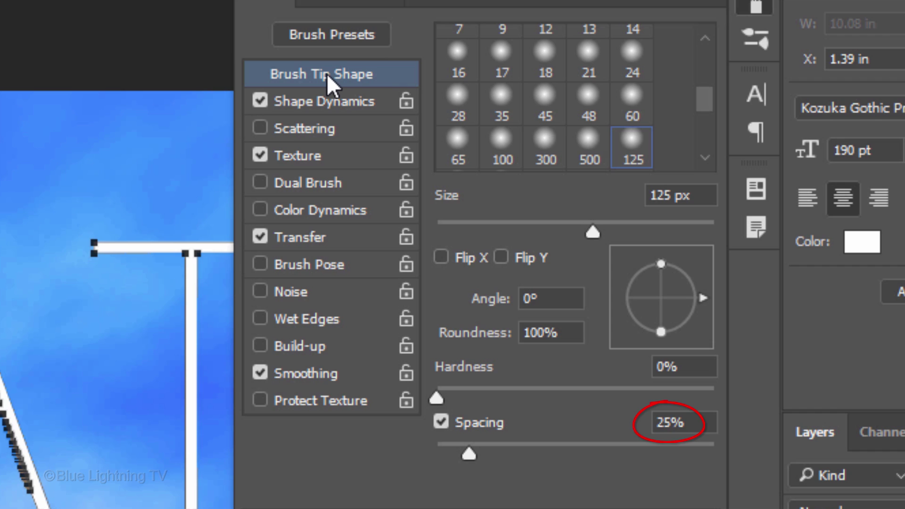
Change the Shape Dynamics size jitter control from Pen Pressure to Off.
left_click(327, 101)
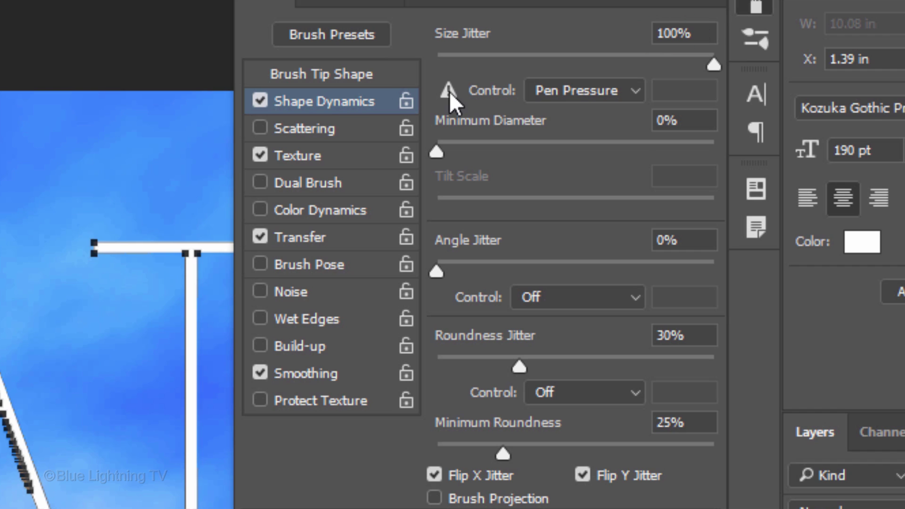
left_click(581, 88)
left_click(573, 112)
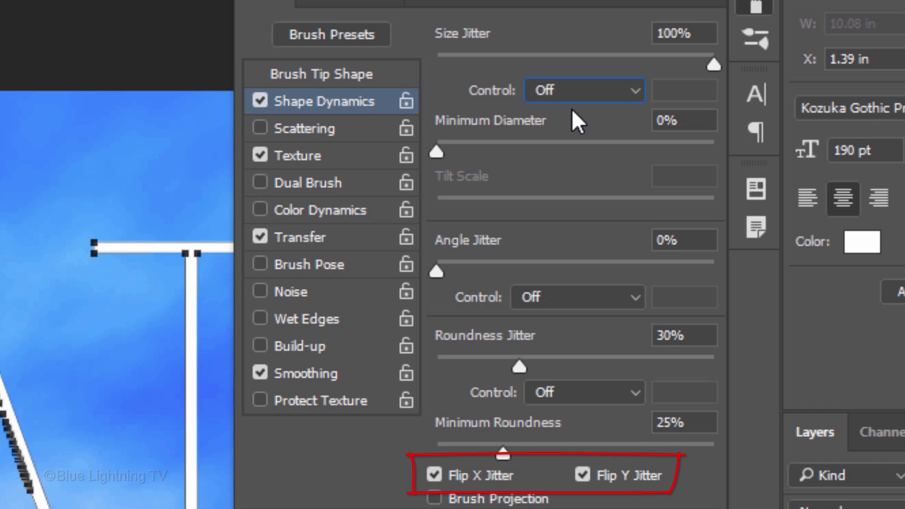
Enable brush Texture with the Clouds pattern from the loaded Patterns library.
left_click(311, 154)
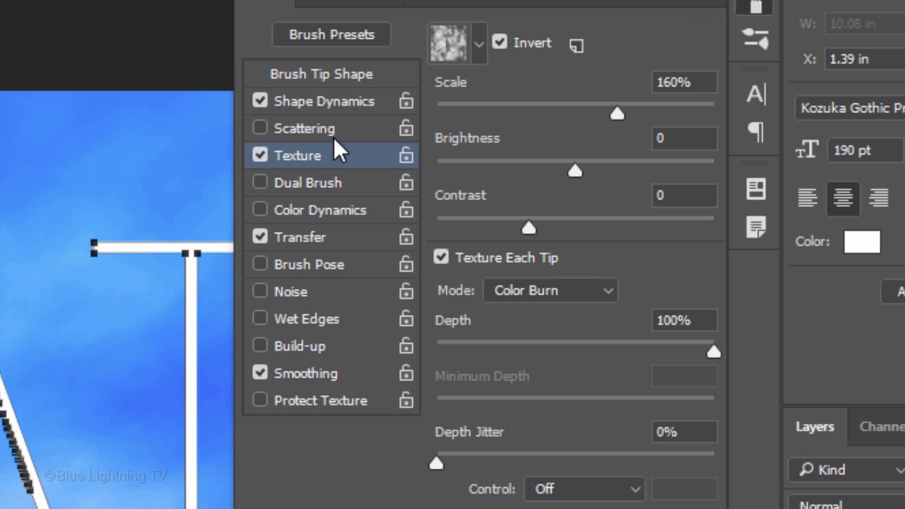
left_click(479, 44)
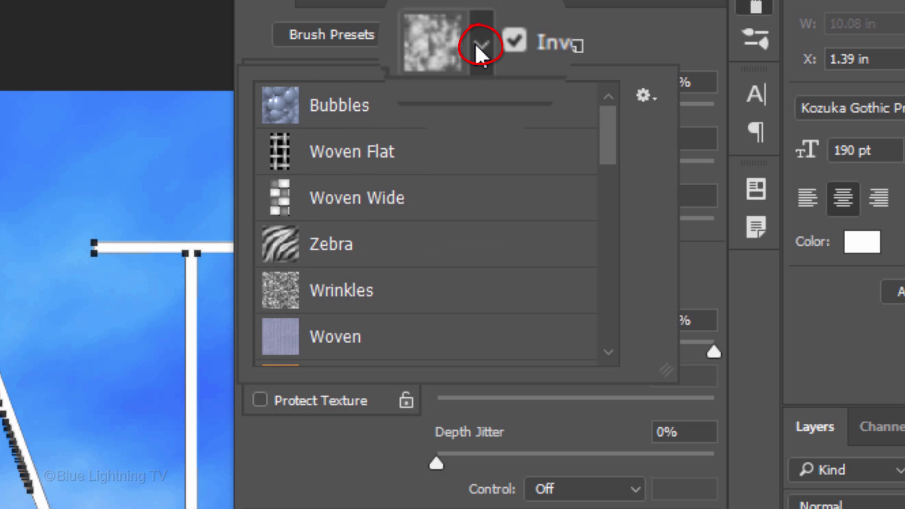
left_click(644, 95)
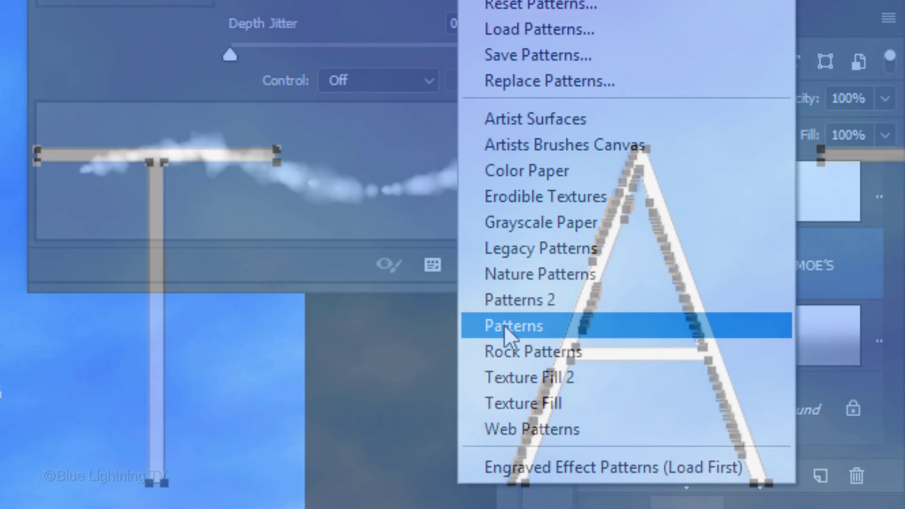
left_click(505, 330)
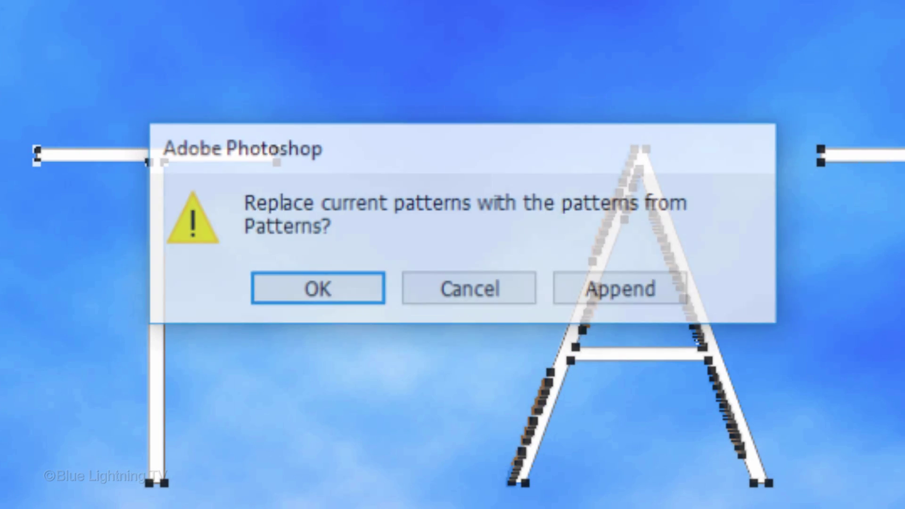
left_click(339, 299)
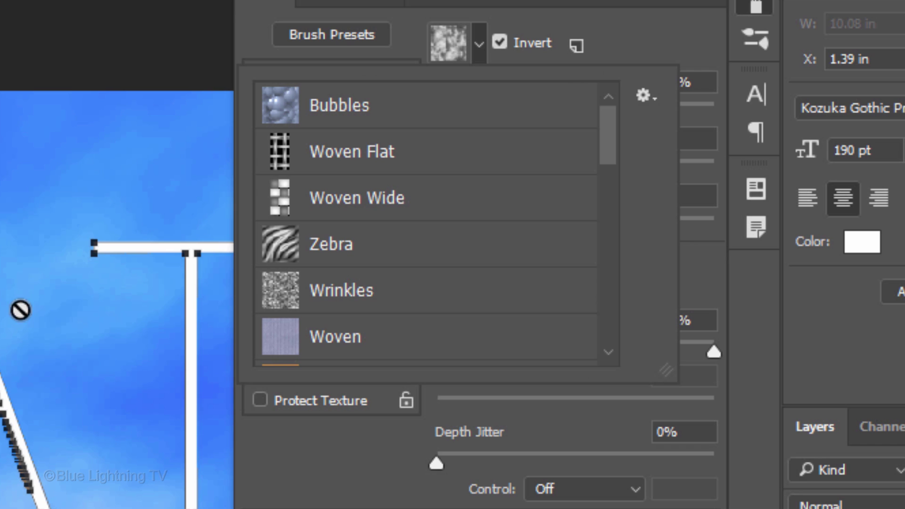
left_click_drag(608, 134, 591, 323)
left_click(386, 254)
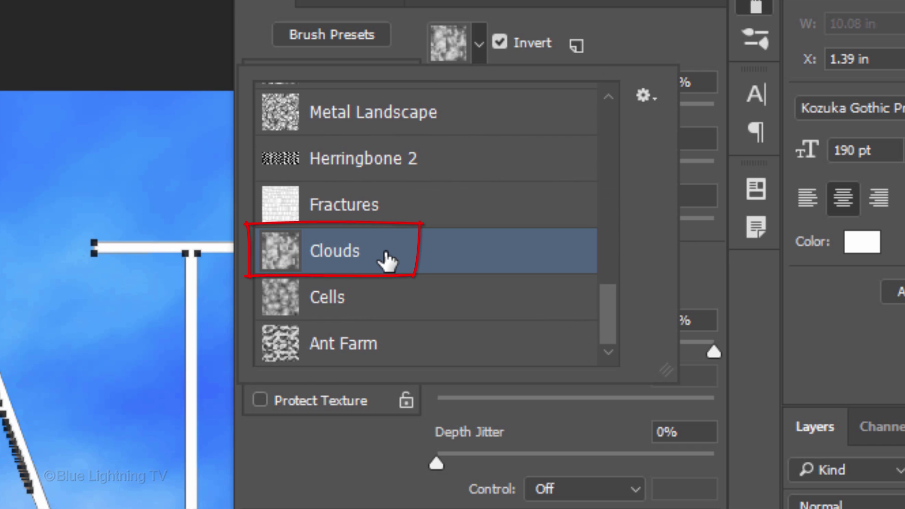
left_click(646, 40)
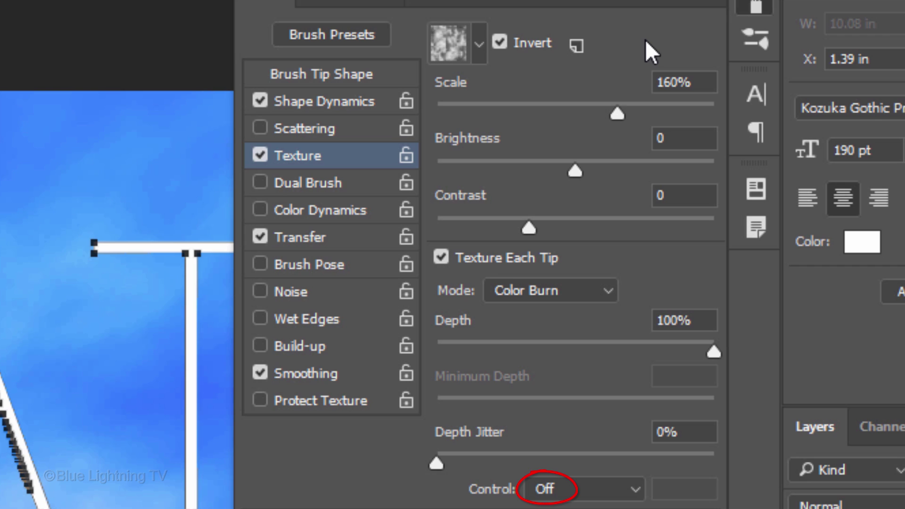
Review the Transfer opacity and flow jitter, then save the brush preset as 'Clouds'.
left_click(321, 235)
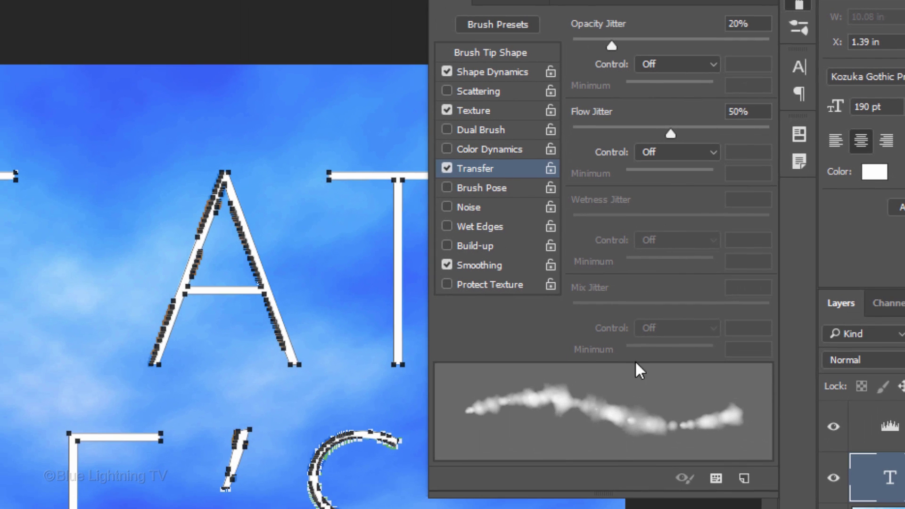
left_click(740, 479)
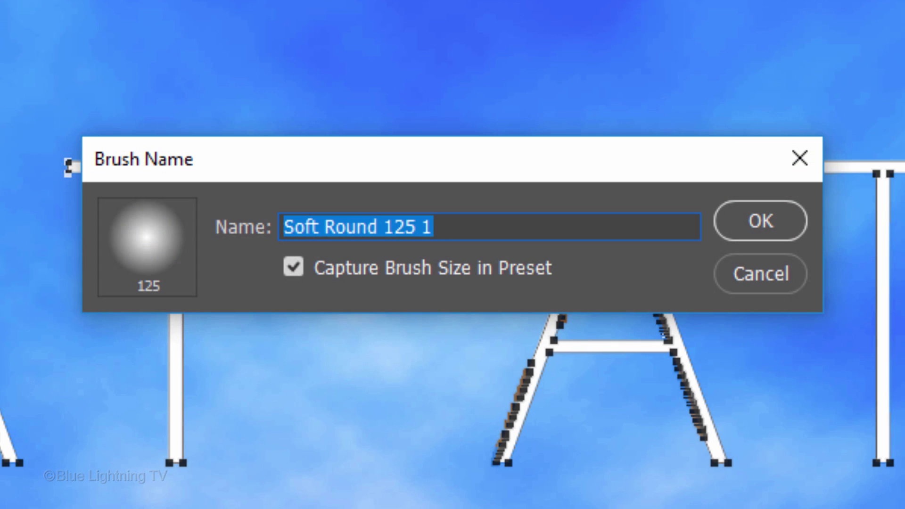
type("Clouds")
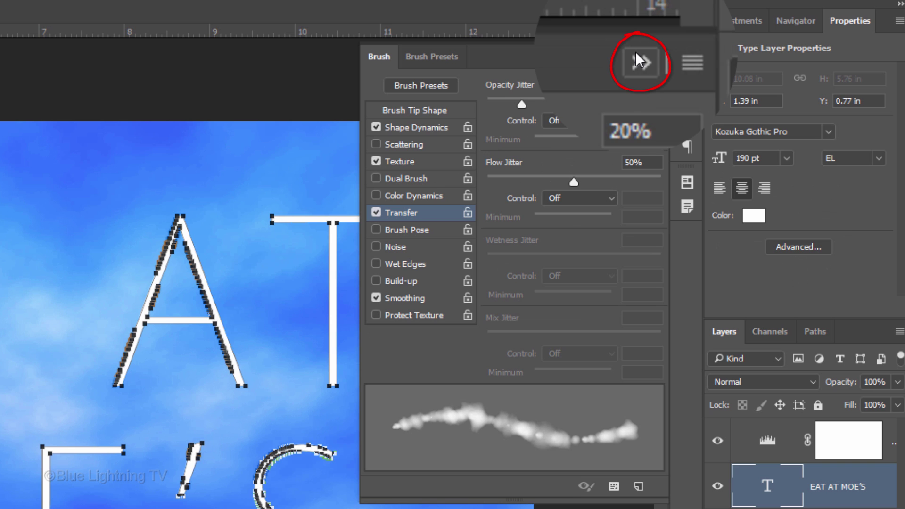
Set the brush opacity to 100% in the options bar.
left_click(636, 52)
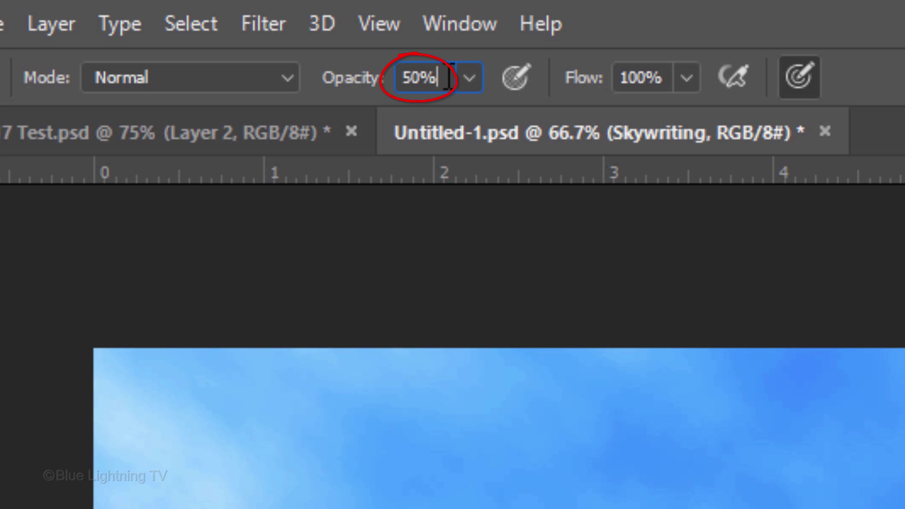
key("BackSpace")
key("BackSpace")
key("BackSpace")
type("100")
key("Return")
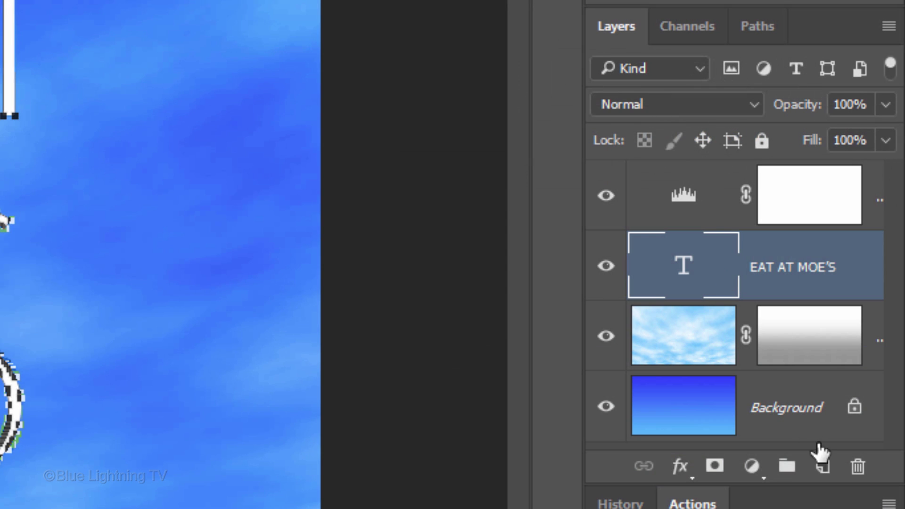
Add an empty layer named 'Skywriting' and hide the EAT AT MOE'S text layer.
left_click(823, 469)
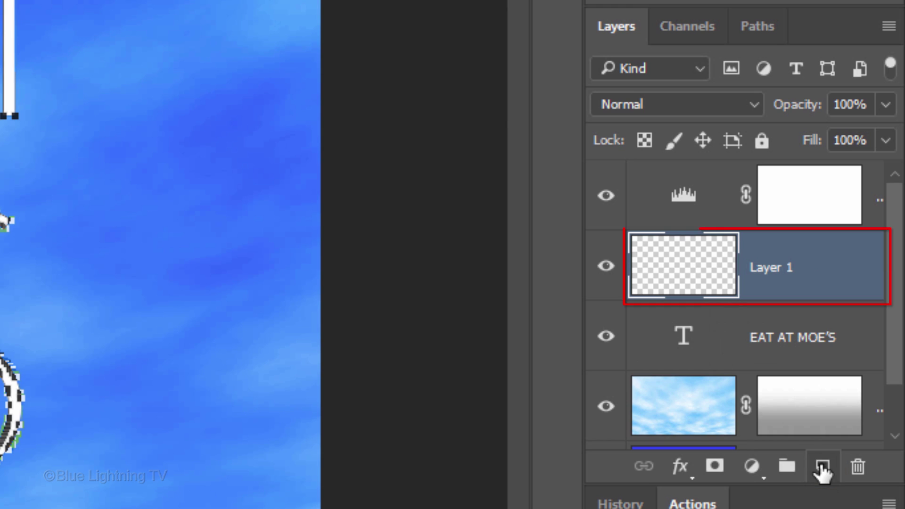
double_click(778, 268)
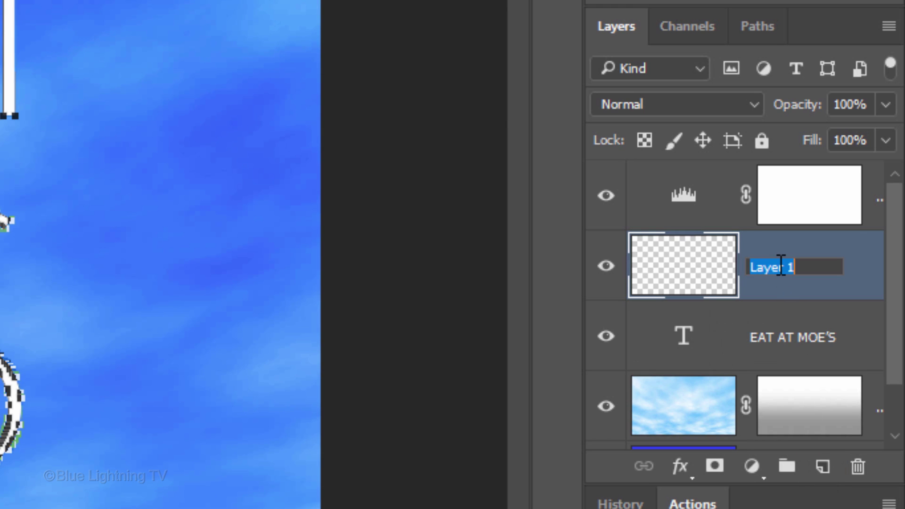
type("Skywriting")
key("Return")
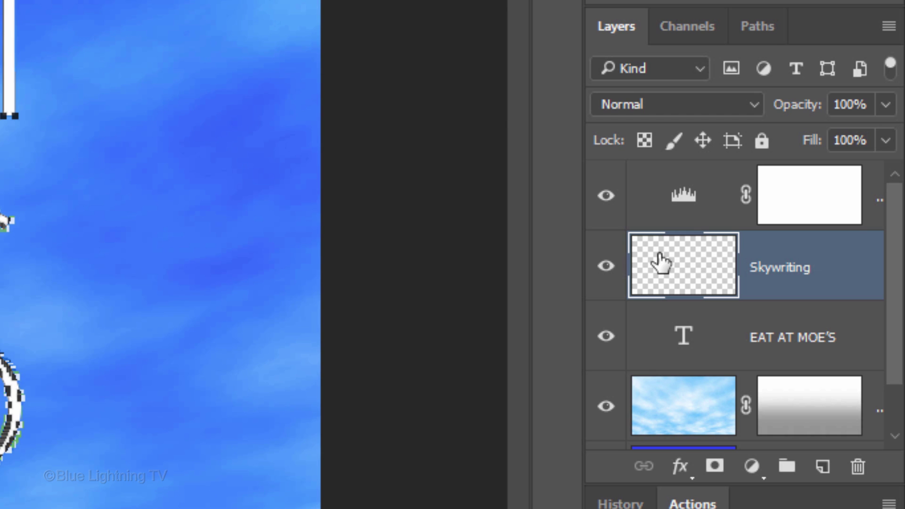
left_click(605, 337)
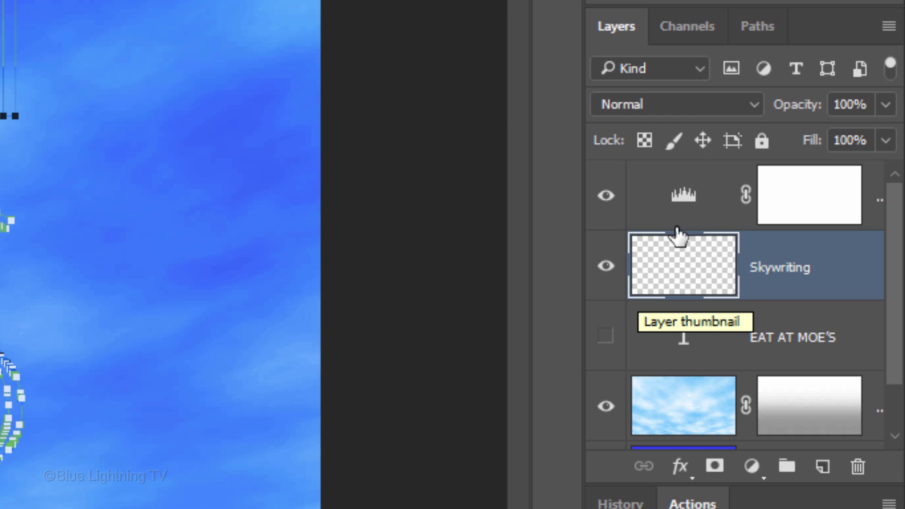
left_click(769, 27)
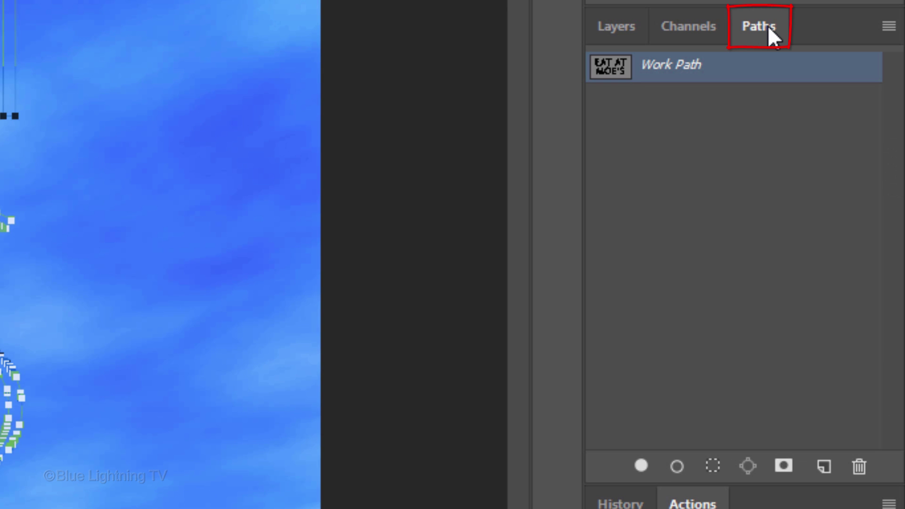
Stroke the EAT AT MOE'S work path with the Clouds brush on the Skywriting layer.
left_click(889, 27)
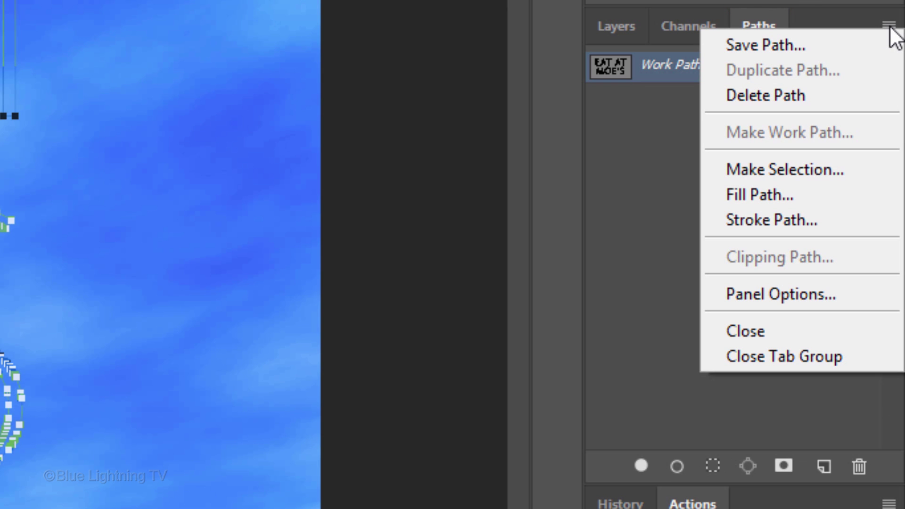
left_click(827, 219)
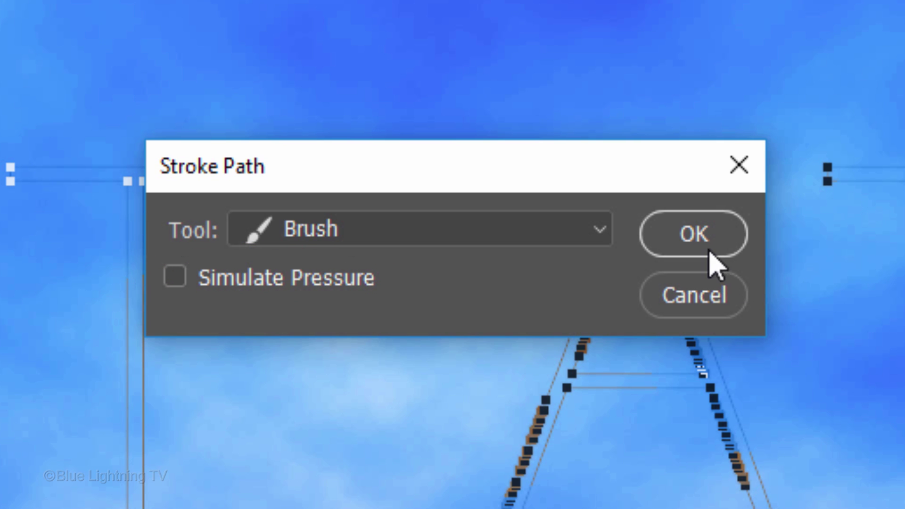
left_click(698, 239)
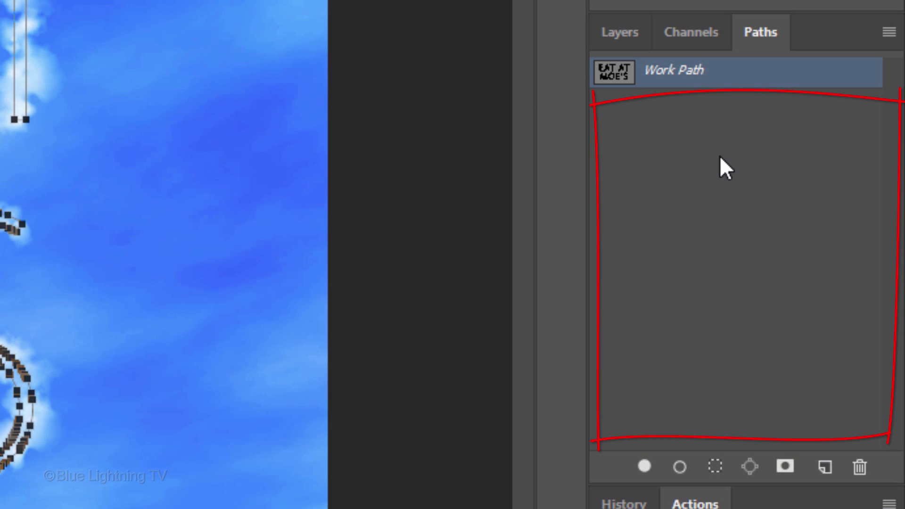
Deselect the work path to hide its outline and convert Skywriting to a smart object.
left_click(721, 157)
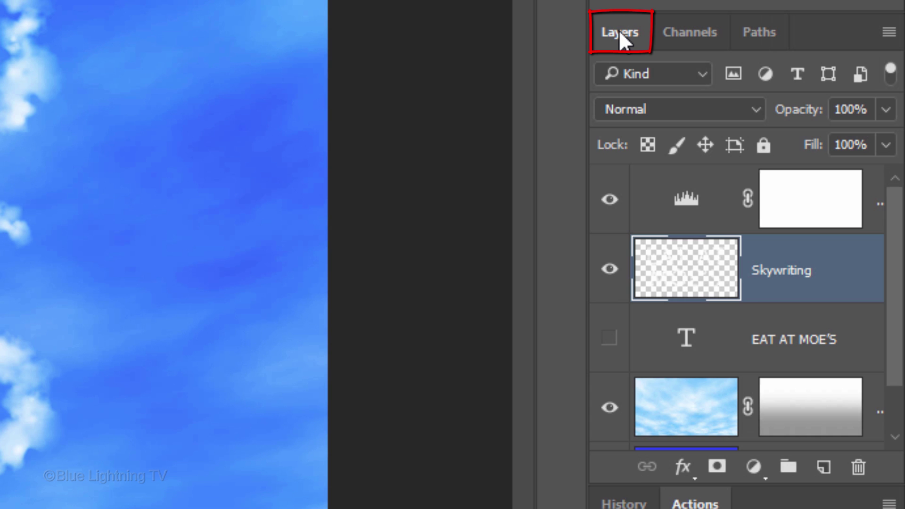
left_click(888, 31)
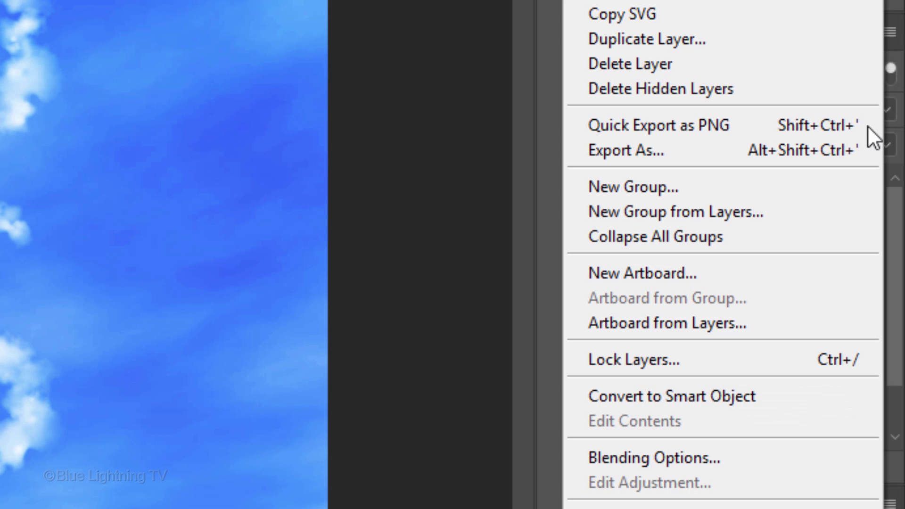
left_click(813, 400)
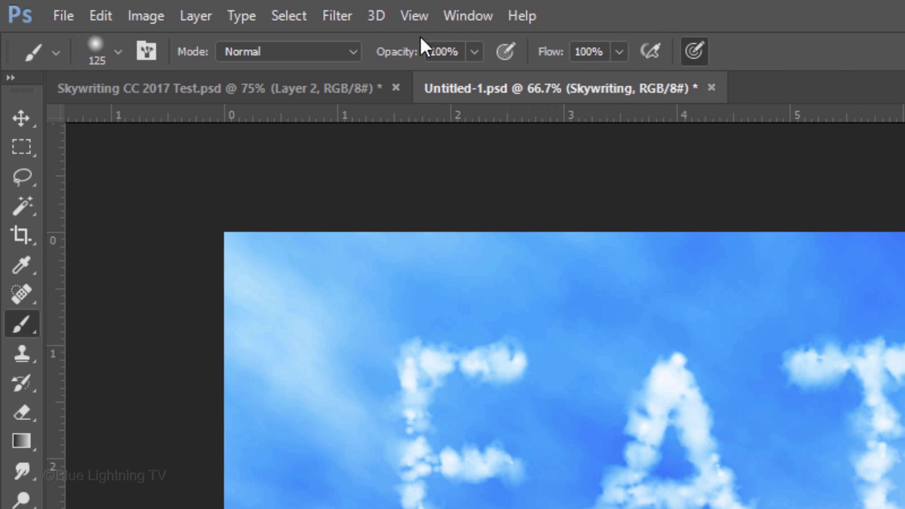
Start a Gaussian Blur on the Skywriting smart object with a 3-pixel radius.
left_click(346, 14)
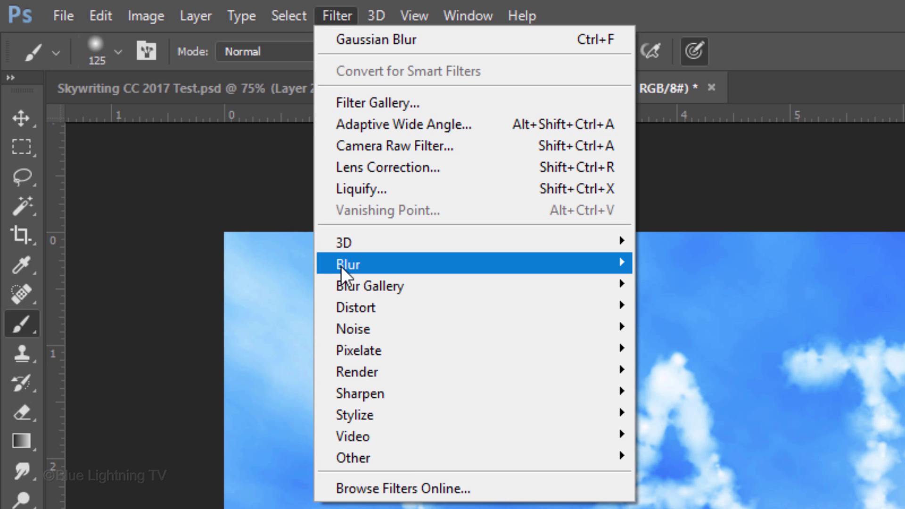
mouse_move(473, 264)
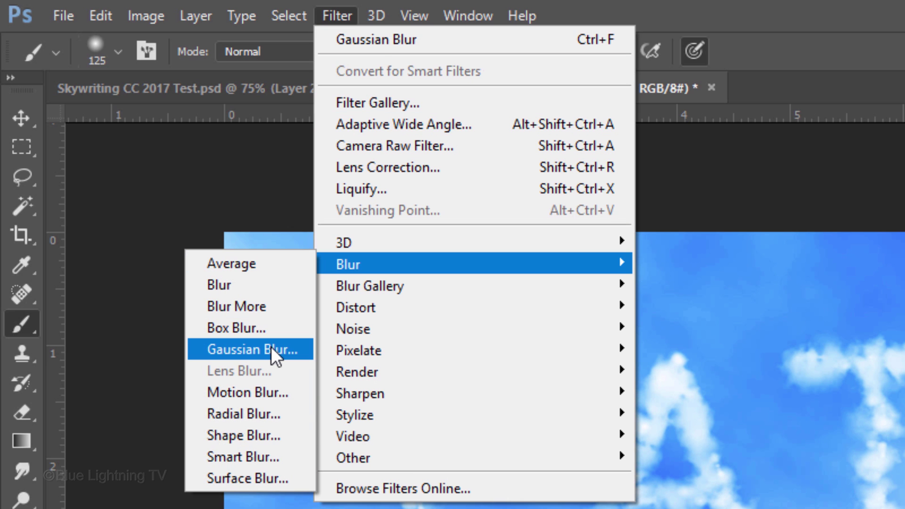
left_click(270, 347)
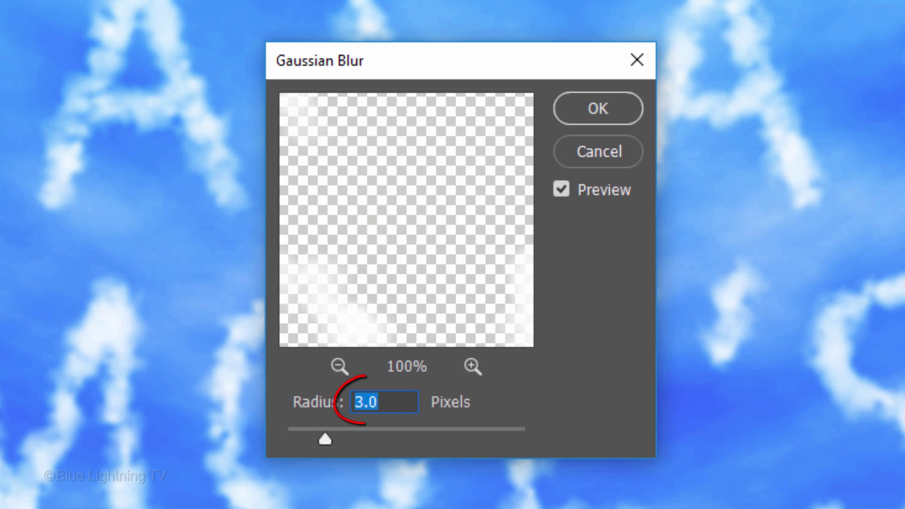